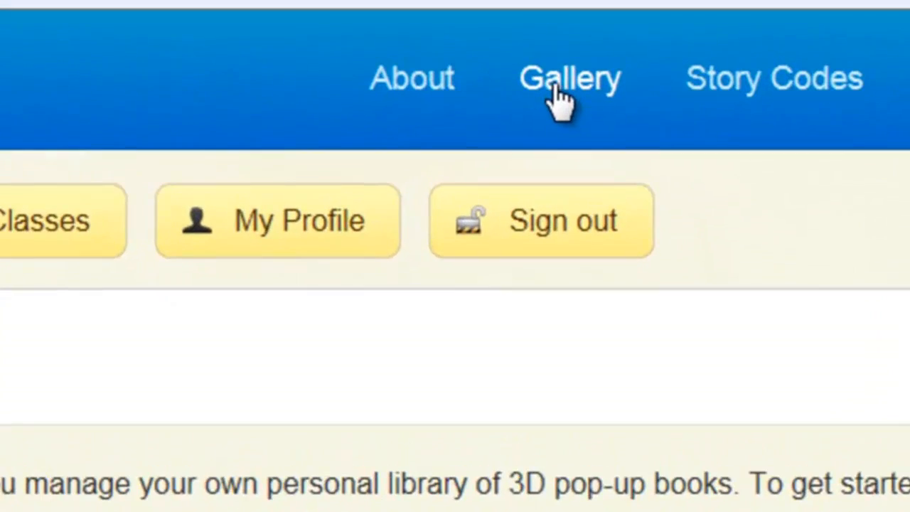
- Open the book "My trip to Maui" from the second page of the gallery's most recent books and start playing it
{"action": "left_click", "coordinate": [569, 58]}
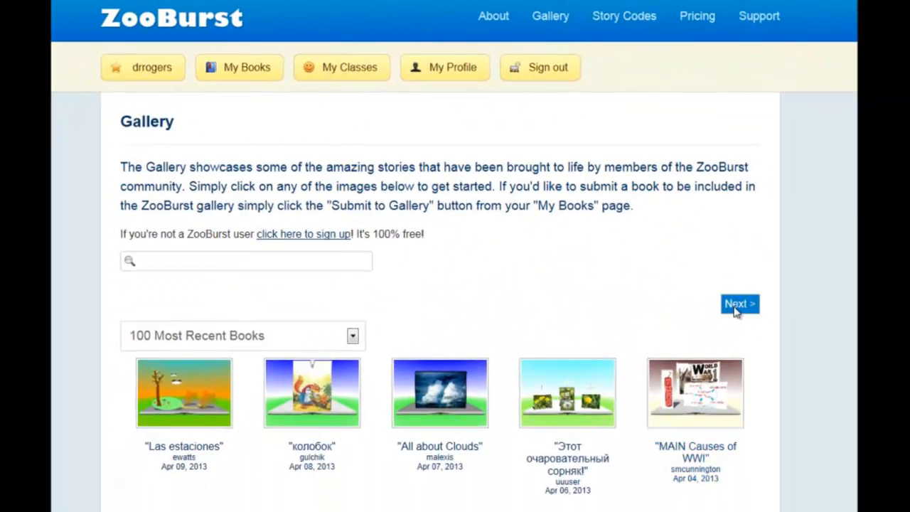
{"action": "left_click", "coordinate": [736, 306]}
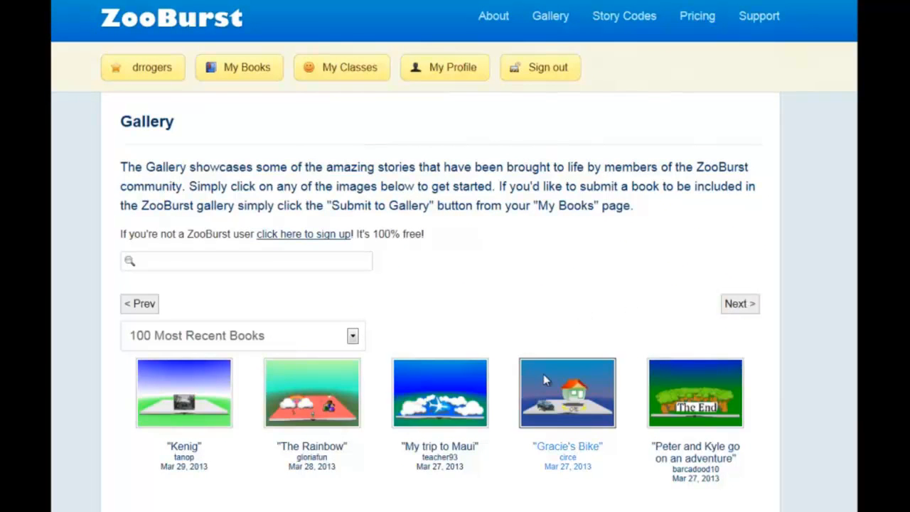
{"action": "left_click", "coordinate": [425, 454]}
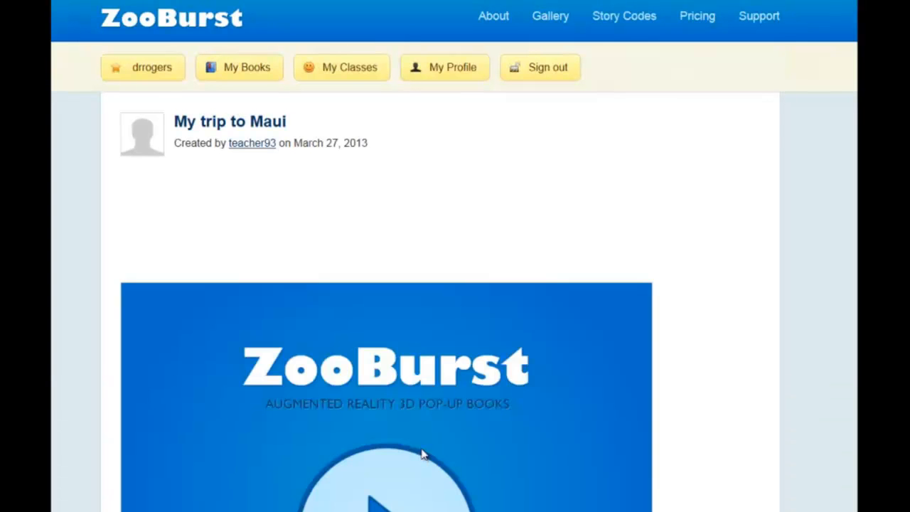
{"action": "left_click", "coordinate": [540, 281]}
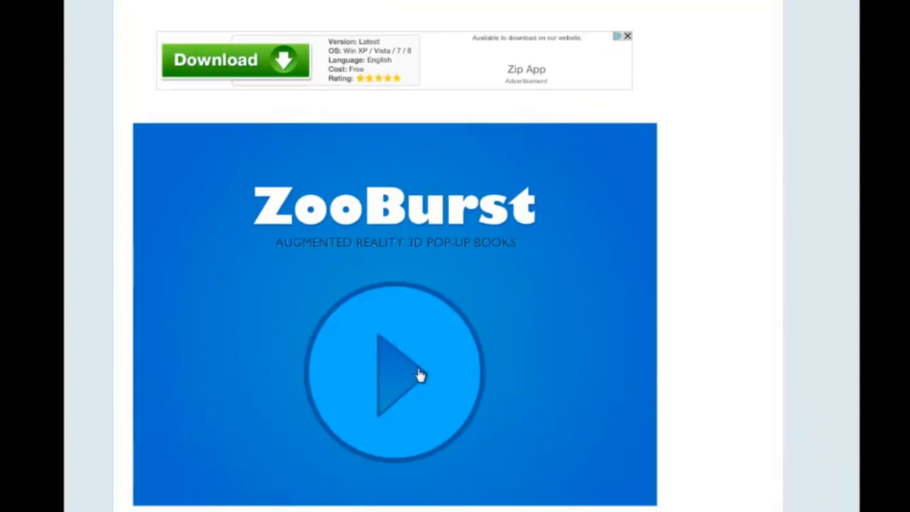
{"action": "left_click", "coordinate": [404, 373]}
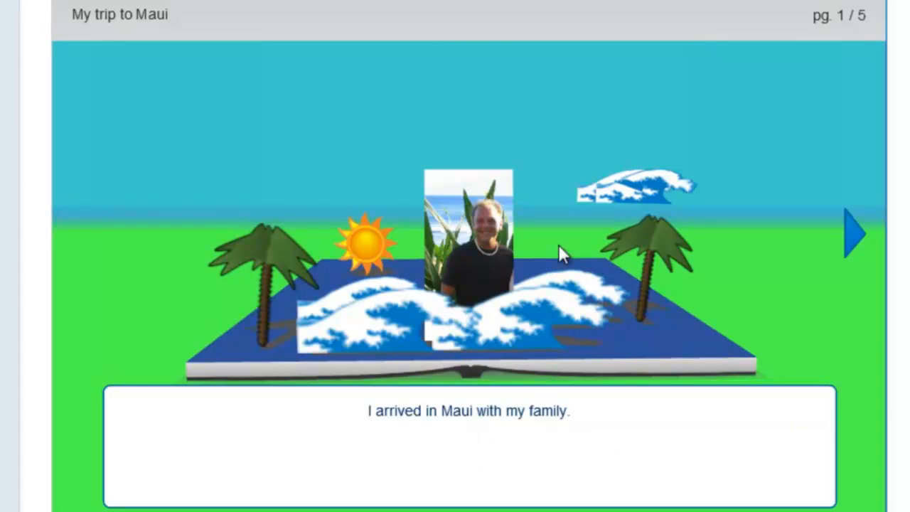
- Page through the "My trip to Maui" pop-up book from page 1 to page 5
{"action": "left_click", "coordinate": [855, 235]}
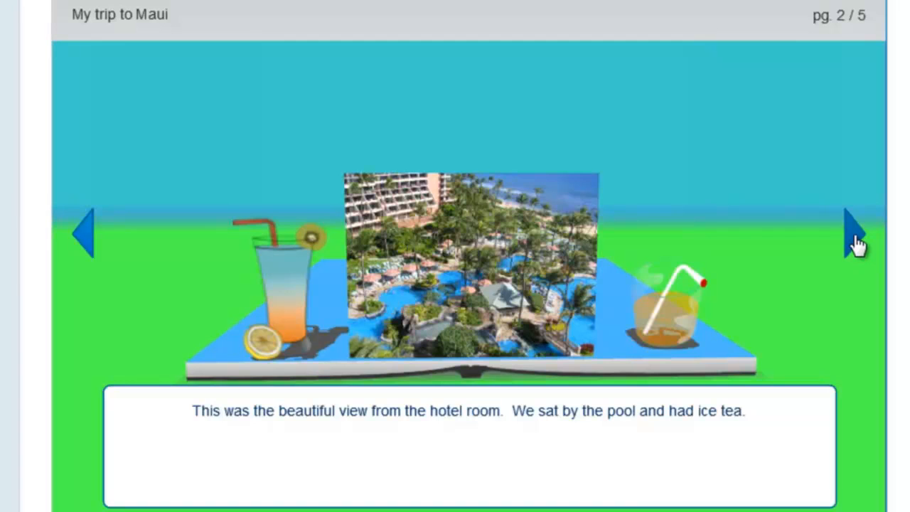
{"action": "left_click", "coordinate": [855, 238]}
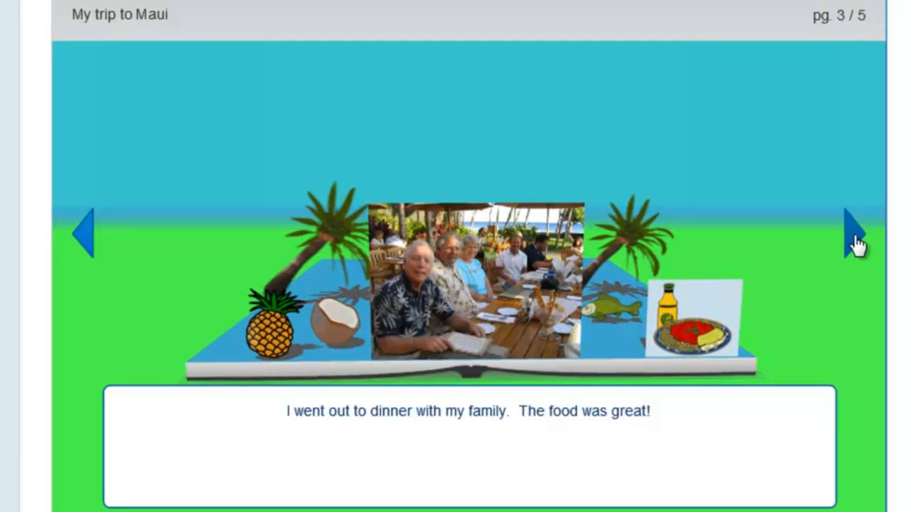
{"action": "left_click", "coordinate": [856, 238]}
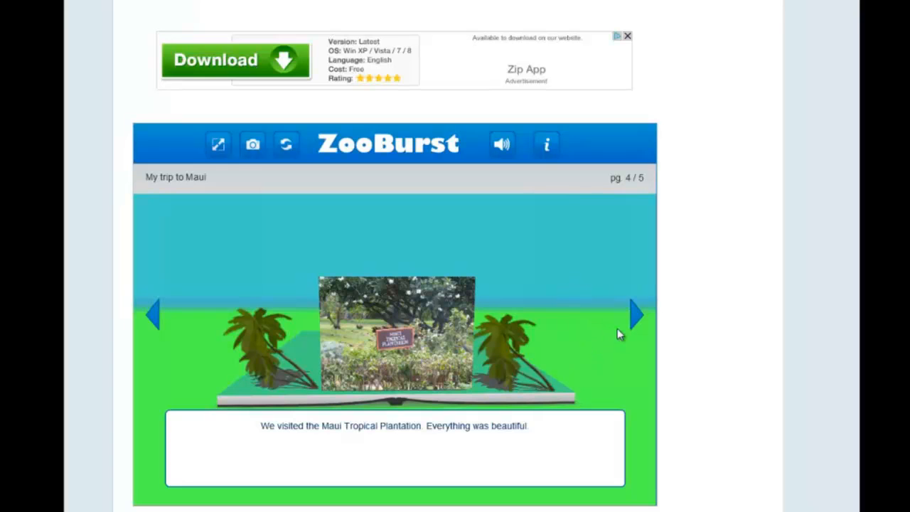
{"action": "left_click", "coordinate": [635, 317]}
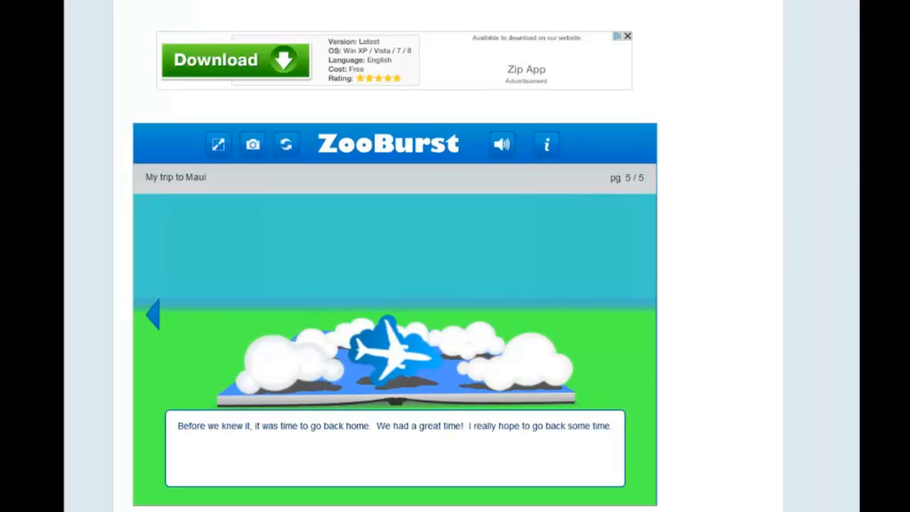
- Start a new book in the personal book library and name it "Learning to use ZooBurst"
{"action": "scroll", "coordinate": [455, 256], "scroll_direction": "up", "scroll_amount": 1}
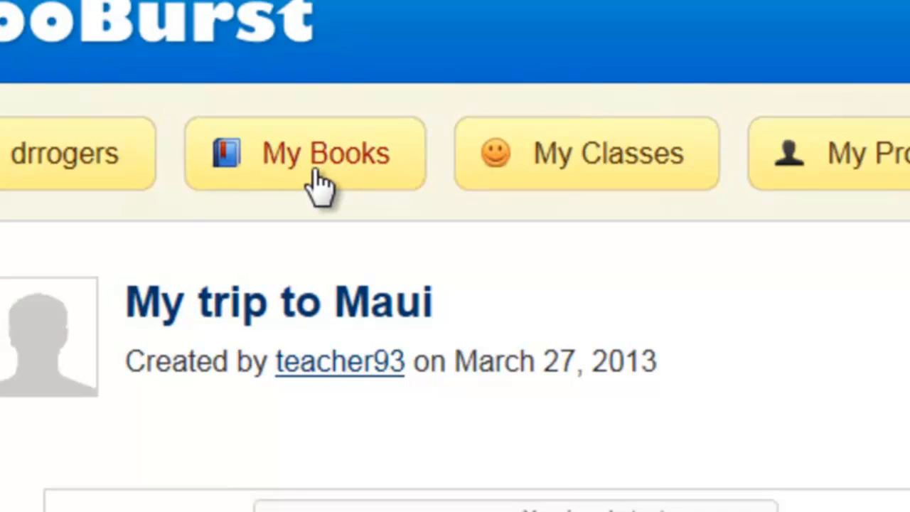
{"action": "left_click", "coordinate": [252, 5]}
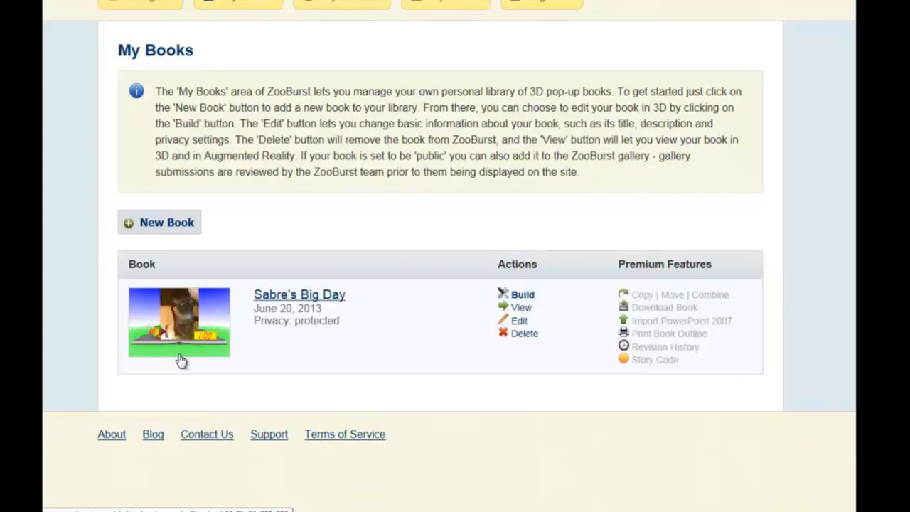
{"action": "left_click", "coordinate": [163, 228]}
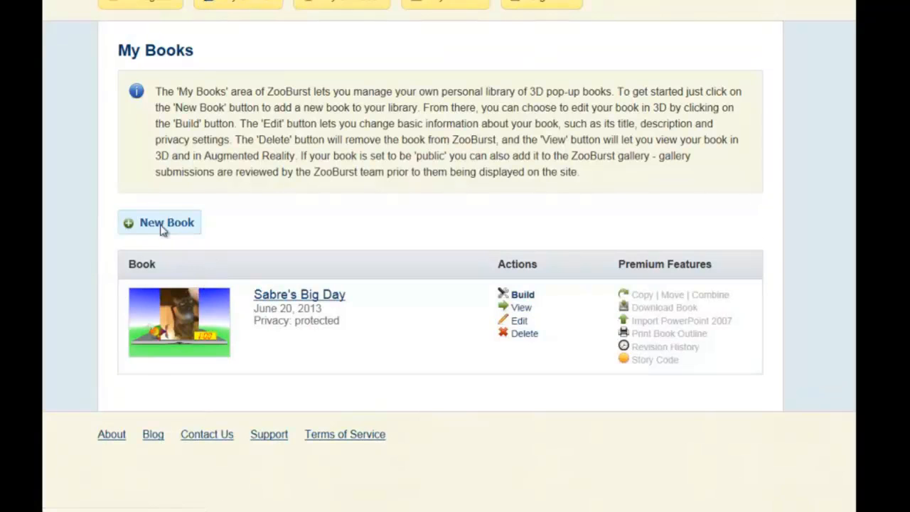
{"action": "left_click", "coordinate": [144, 112]}
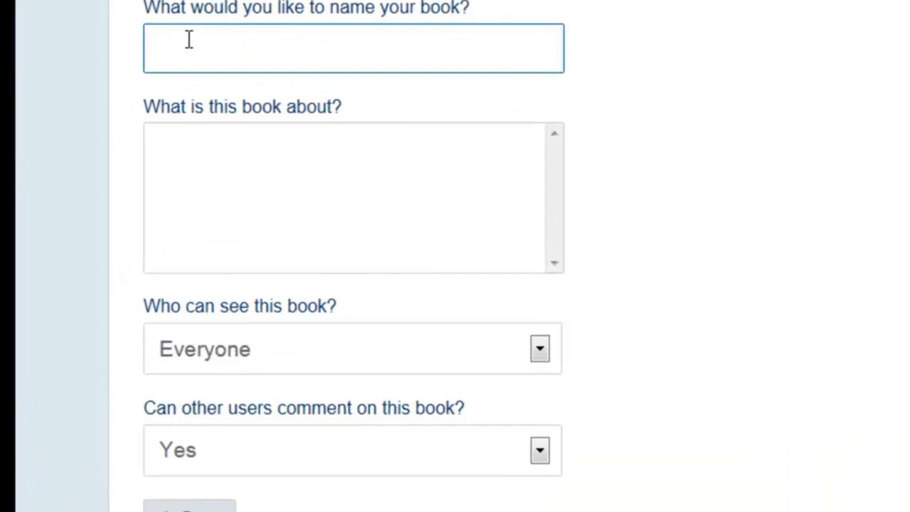
{"action": "type", "text": "L"}
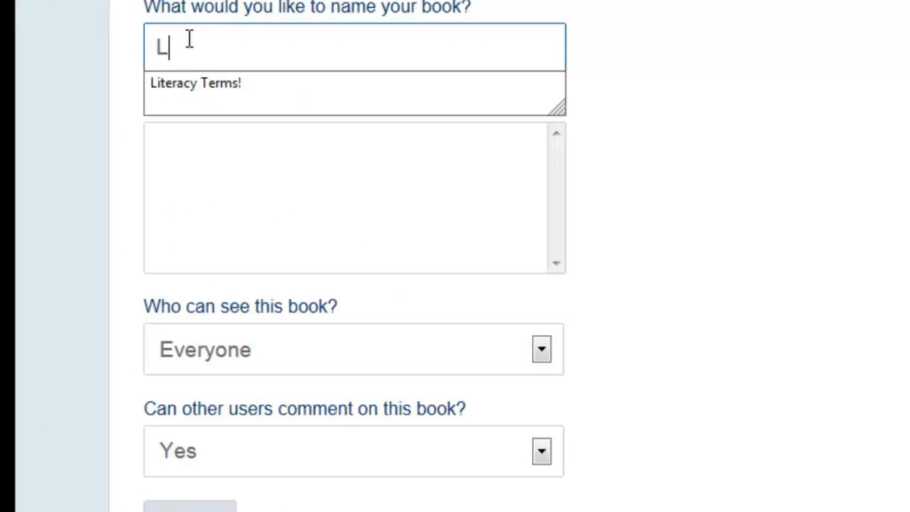
{"action": "type", "text": "earning to "}
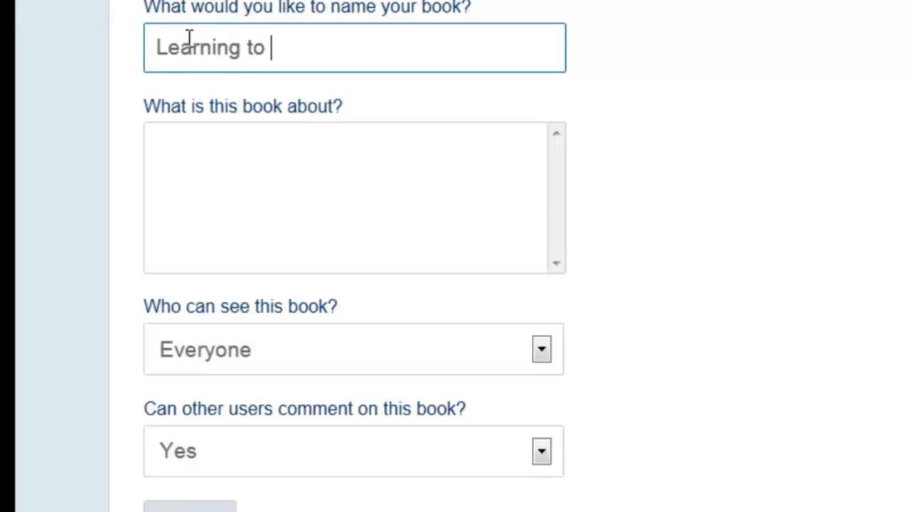
{"action": "type", "text": "use Zoo"}
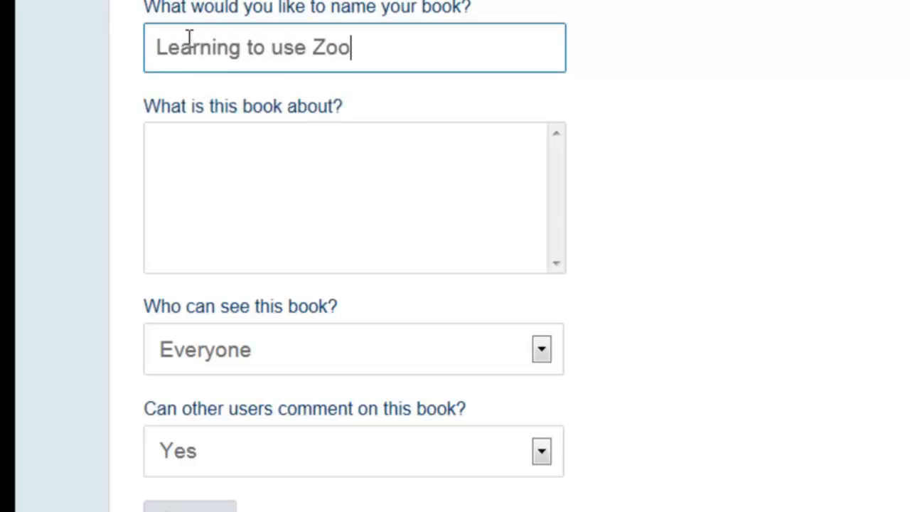
{"action": "type", "text": "Burst"}
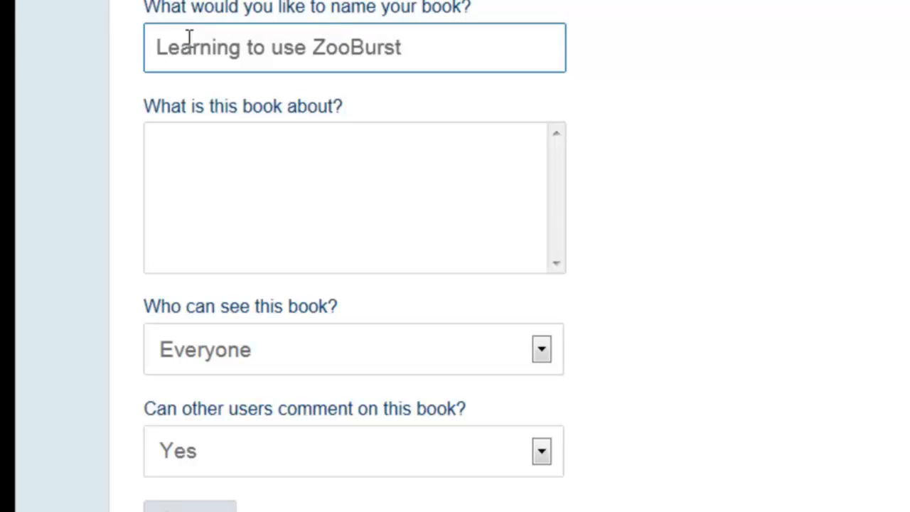
- Describe what the new book is about as "Testing the ZooBurst tools."
{"action": "left_click", "coordinate": [204, 147]}
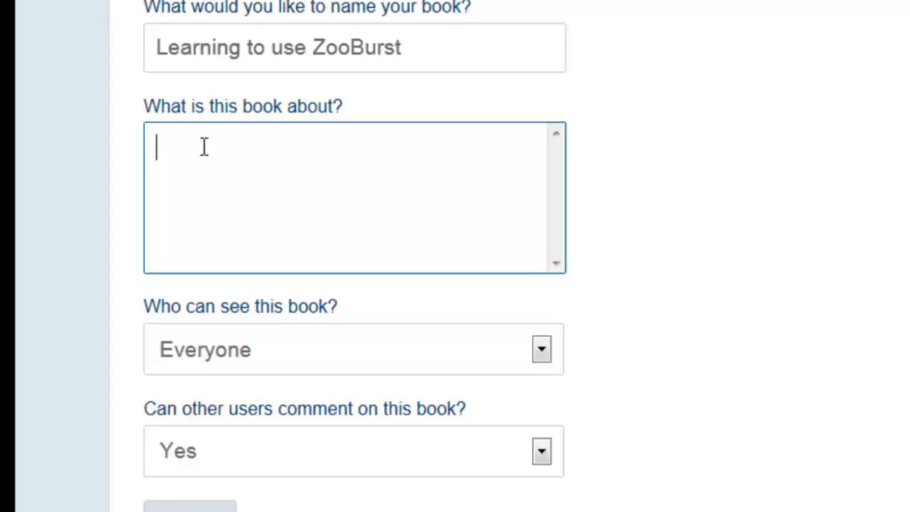
{"action": "type", "text": "Testing the "}
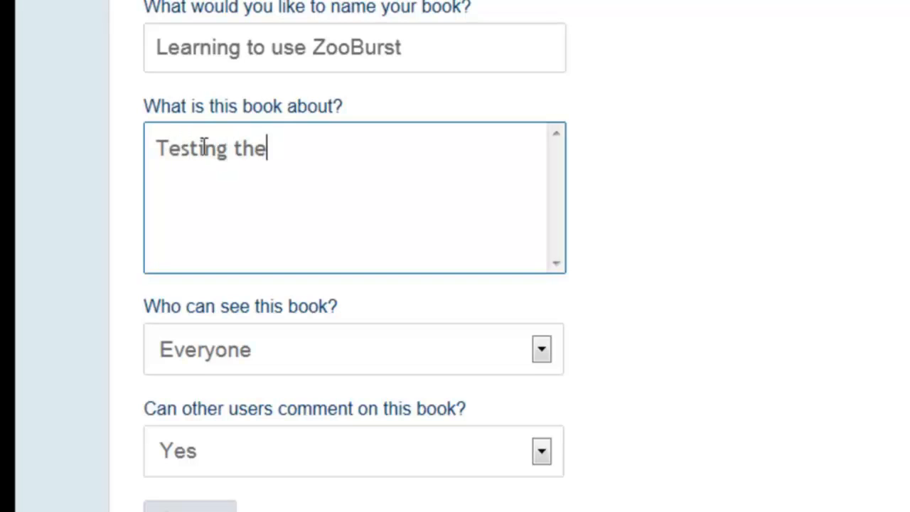
{"action": "type", "text": "ZooBurst tools."}
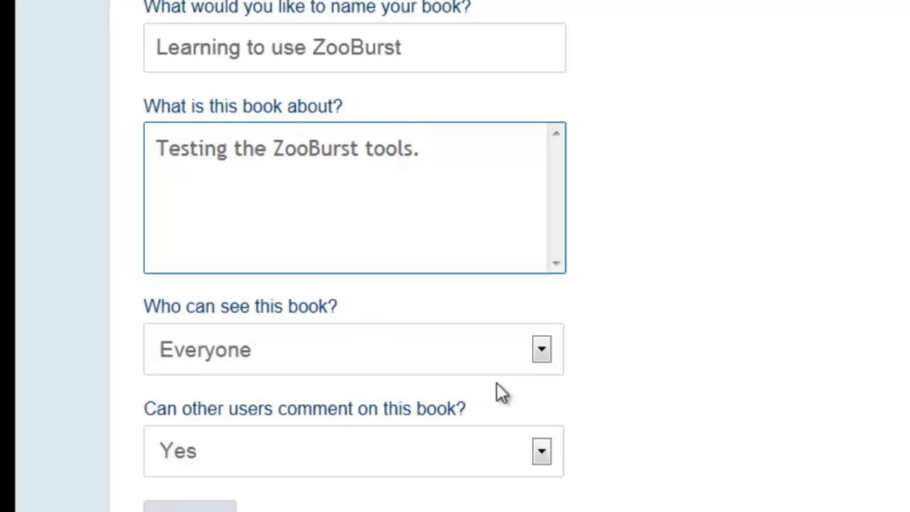
- Restrict viewing to "Only people with a valid password", keep commenting set to Yes, and save the new book
{"action": "left_click", "coordinate": [542, 355]}
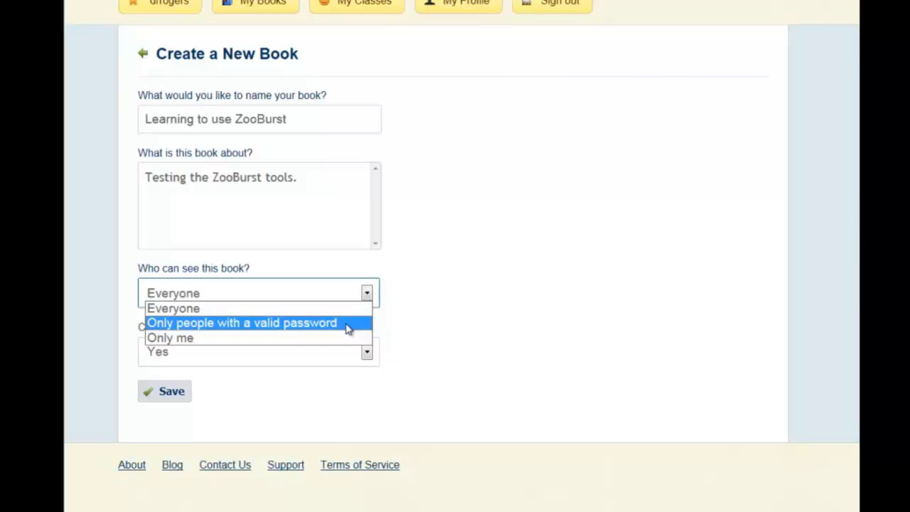
{"action": "left_click", "coordinate": [349, 325]}
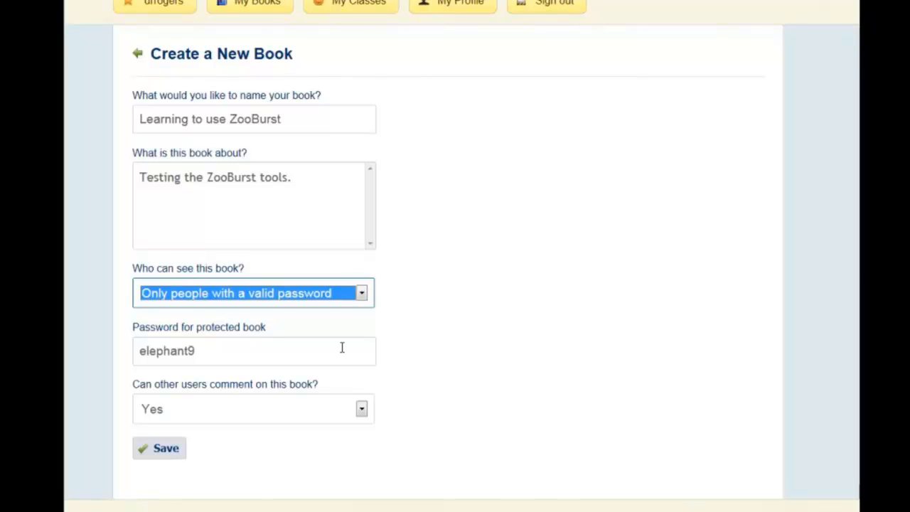
{"action": "left_click", "coordinate": [361, 409]}
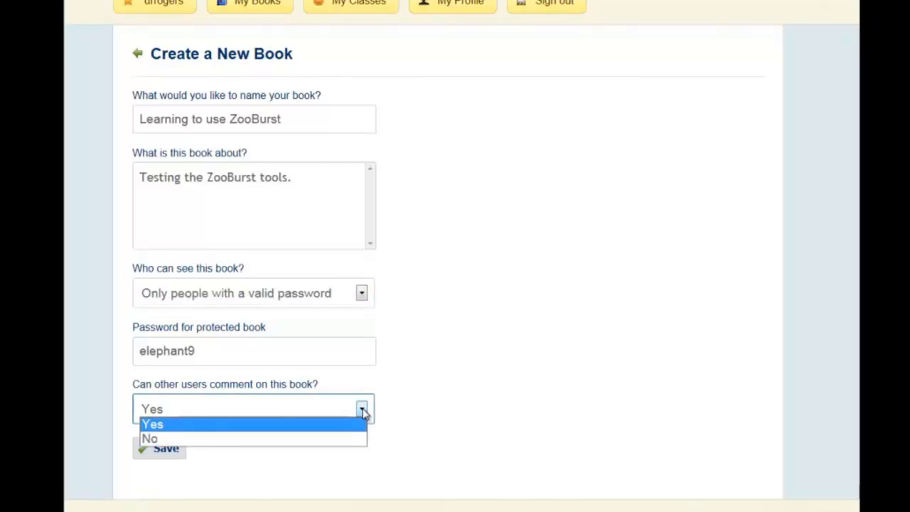
{"action": "left_click", "coordinate": [362, 411]}
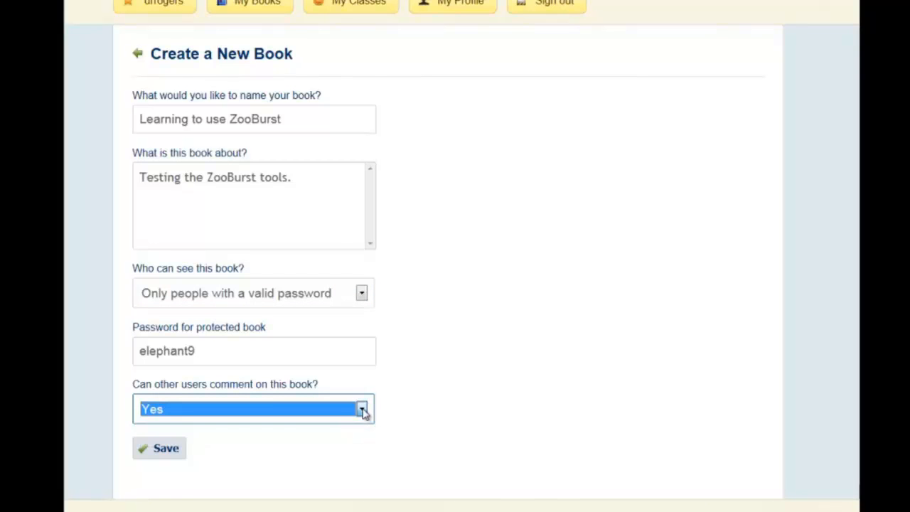
{"action": "left_click", "coordinate": [157, 455]}
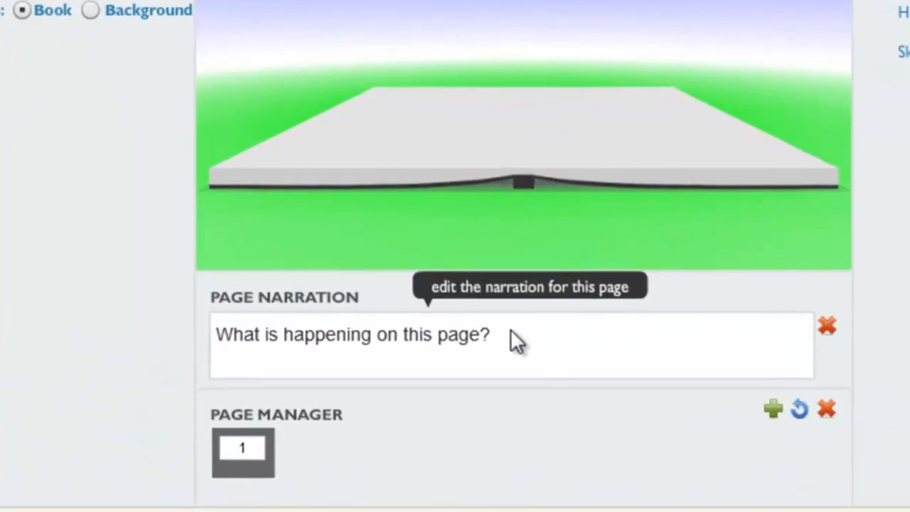
- Replace the narration of page 1 with "Learning ZooBurst tools!" and accept it
{"action": "left_click", "coordinate": [511, 329]}
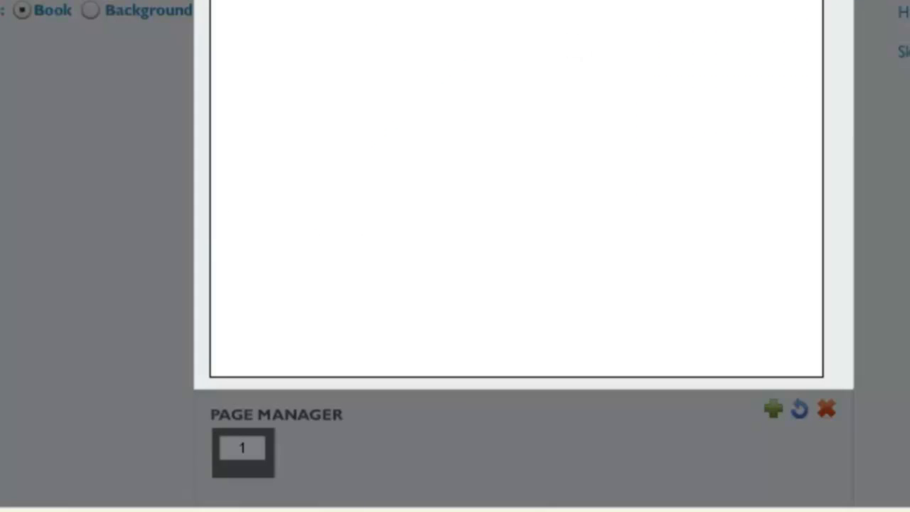
{"action": "key", "text": "BackSpace"}
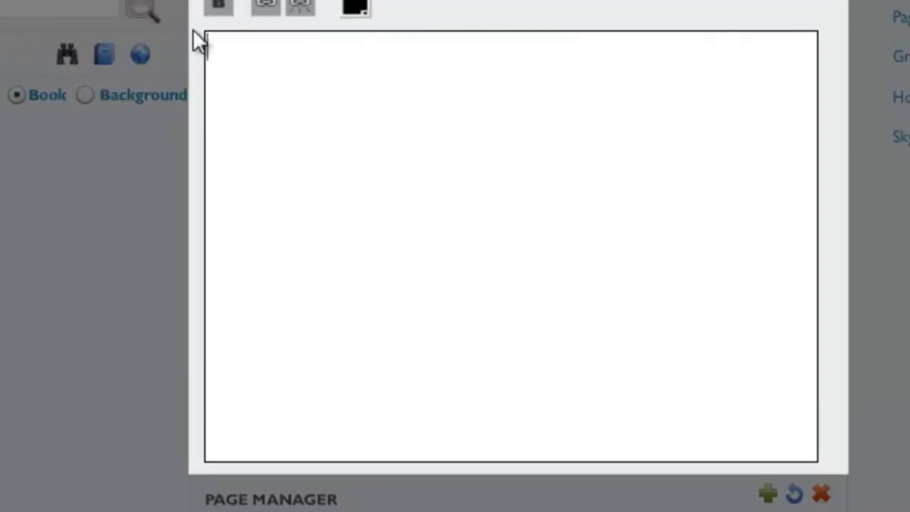
{"action": "type", "text": "Learning"}
{"action": "type", "text": "ZooBurst"}
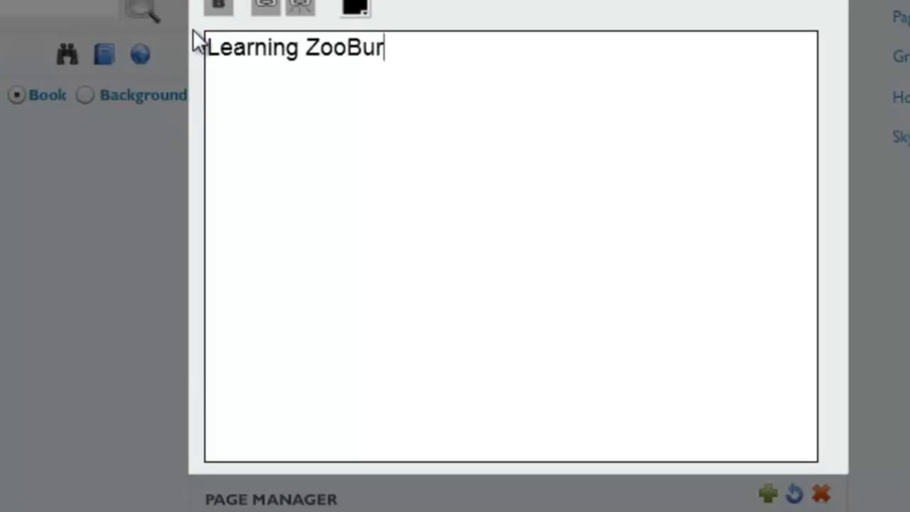
{"action": "type", "text": " tools"}
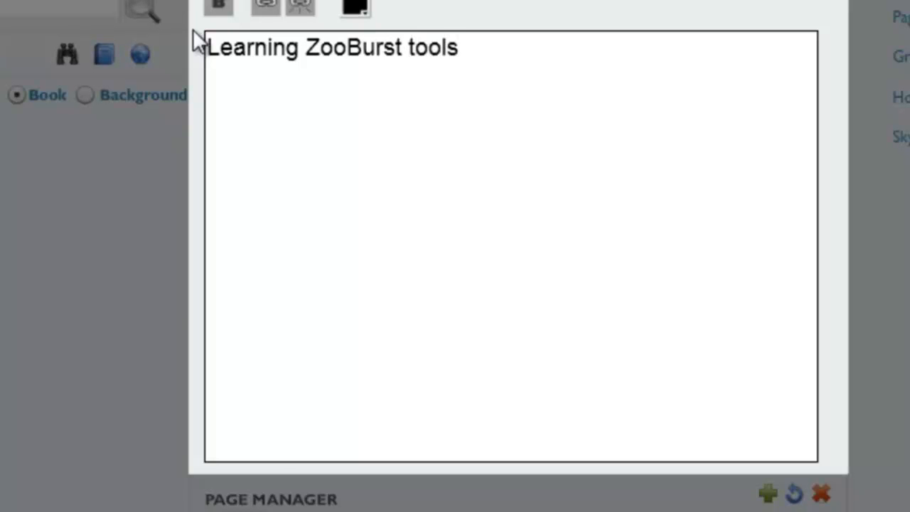
{"action": "type", "text": "!"}
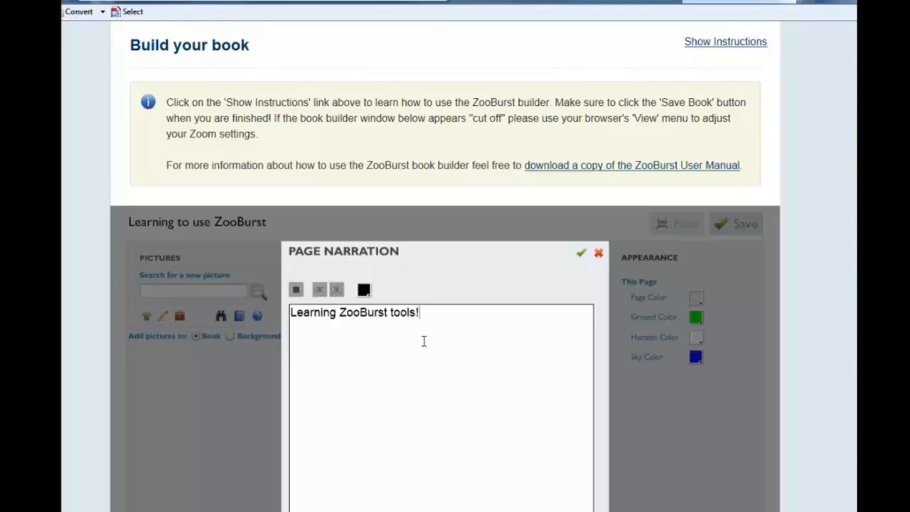
{"action": "left_click", "coordinate": [582, 254]}
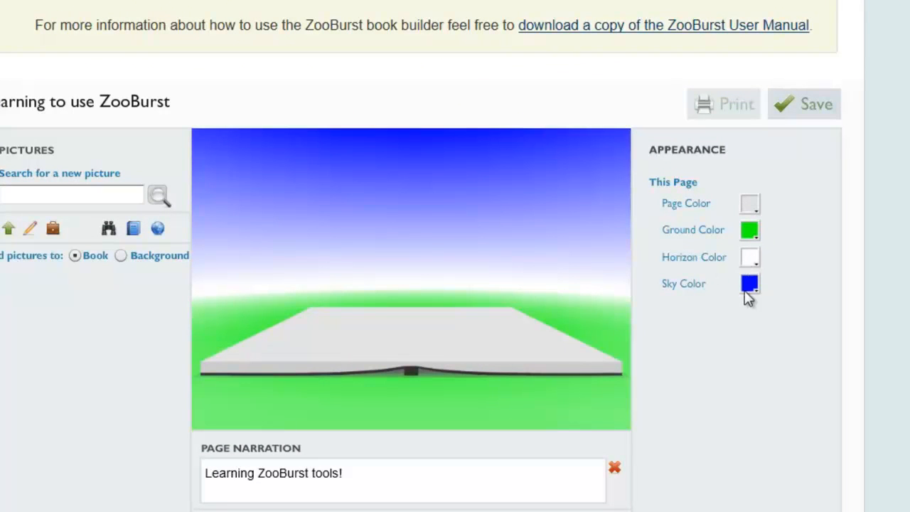
- Set the page color of this page to white
{"action": "left_click", "coordinate": [749, 207]}
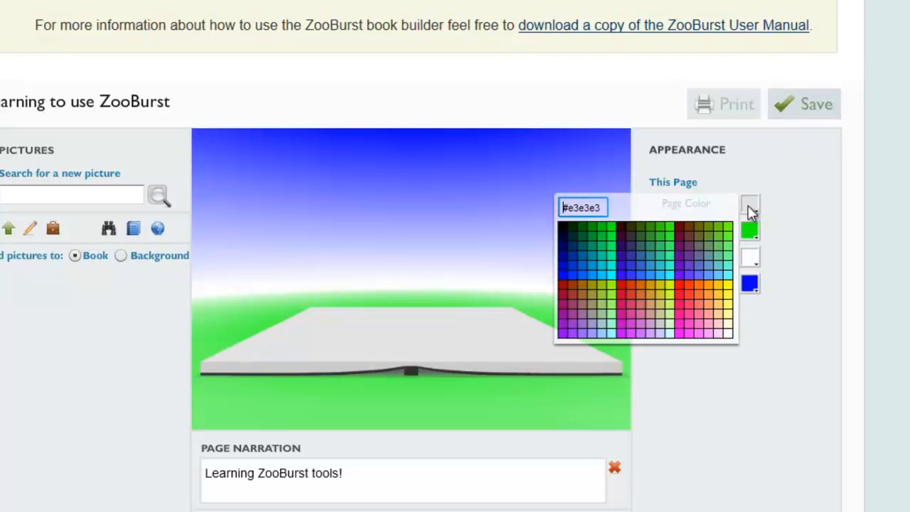
{"action": "left_click", "coordinate": [729, 331]}
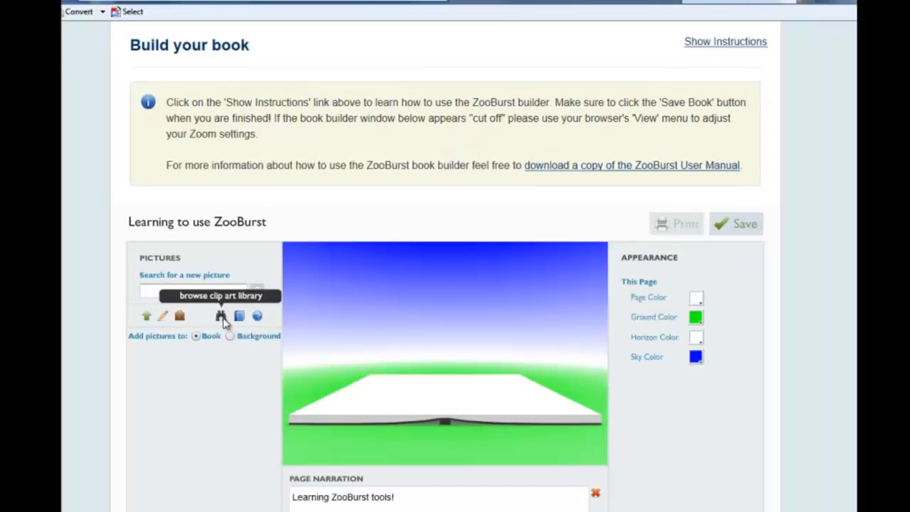
- Open the clip art library and list its keywords for the letter M
{"action": "left_click", "coordinate": [222, 317]}
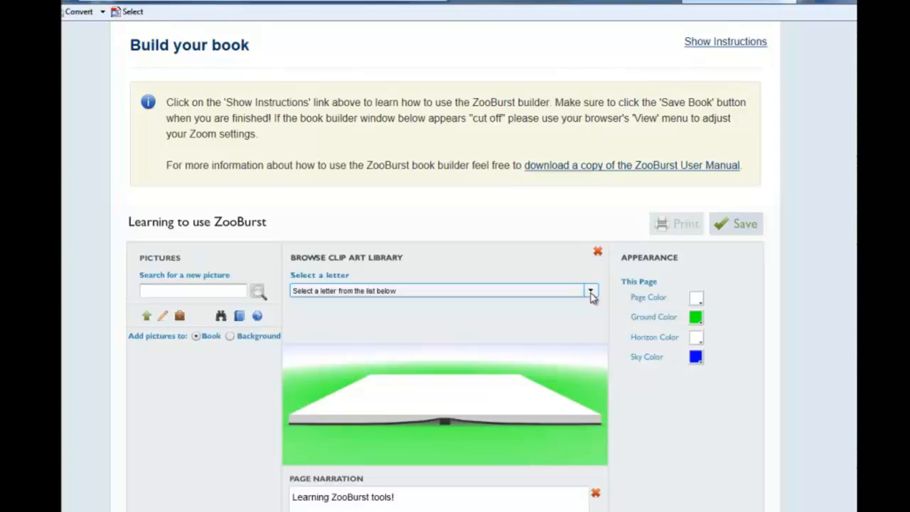
{"action": "left_click", "coordinate": [590, 292]}
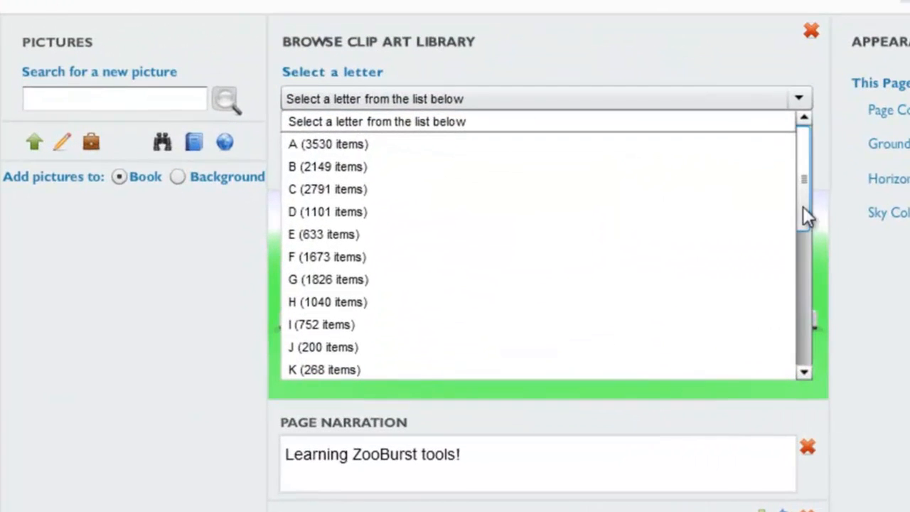
{"action": "scroll", "coordinate": [595, 363], "scroll_direction": "down", "scroll_amount": 1}
{"action": "left_click_drag", "start_coordinate": [805, 226], "coordinate": [807, 291]}
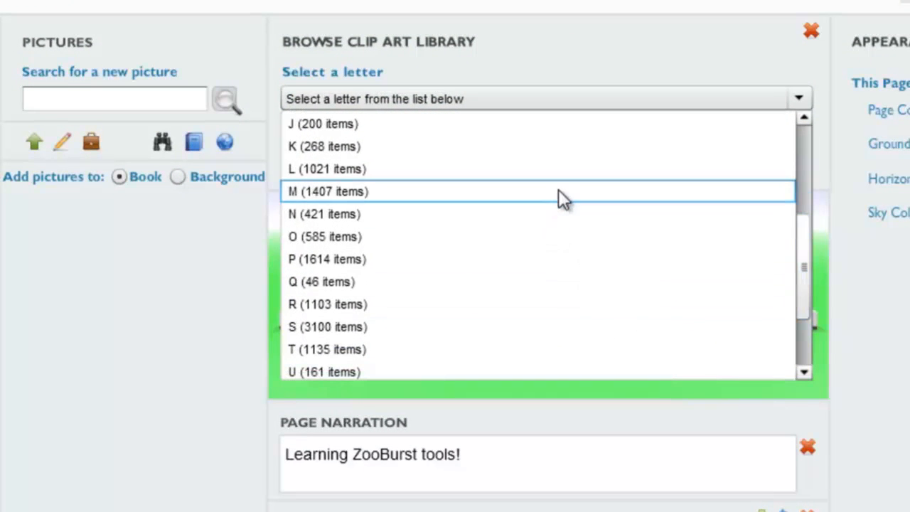
{"action": "left_click", "coordinate": [558, 189]}
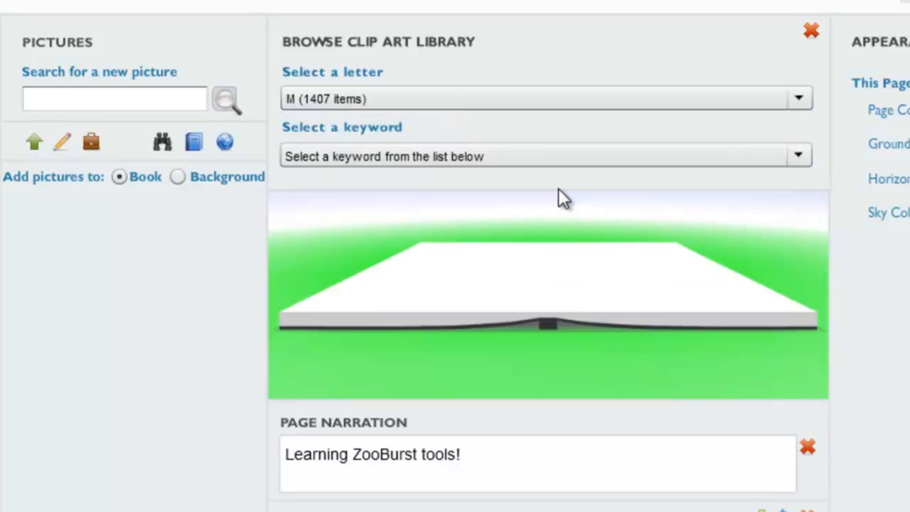
- Find the keyword "monster" in the clip art library and look through all of its pictures
{"action": "left_click", "coordinate": [801, 157]}
{"action": "left_click_drag", "start_coordinate": [799, 191], "coordinate": [812, 242]}
{"action": "left_click", "coordinate": [805, 272]}
{"action": "left_click", "coordinate": [804, 272]}
{"action": "left_click", "coordinate": [805, 271]}
{"action": "left_click", "coordinate": [804, 271]}
{"action": "left_click", "coordinate": [804, 272]}
{"action": "left_click", "coordinate": [804, 271]}
{"action": "left_click", "coordinate": [804, 272]}
{"action": "left_click", "coordinate": [804, 272]}
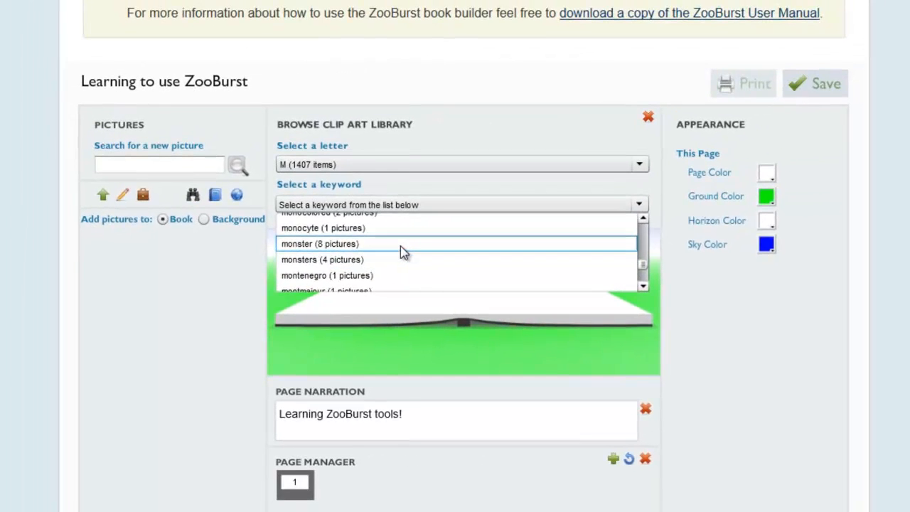
{"action": "left_click", "coordinate": [429, 237]}
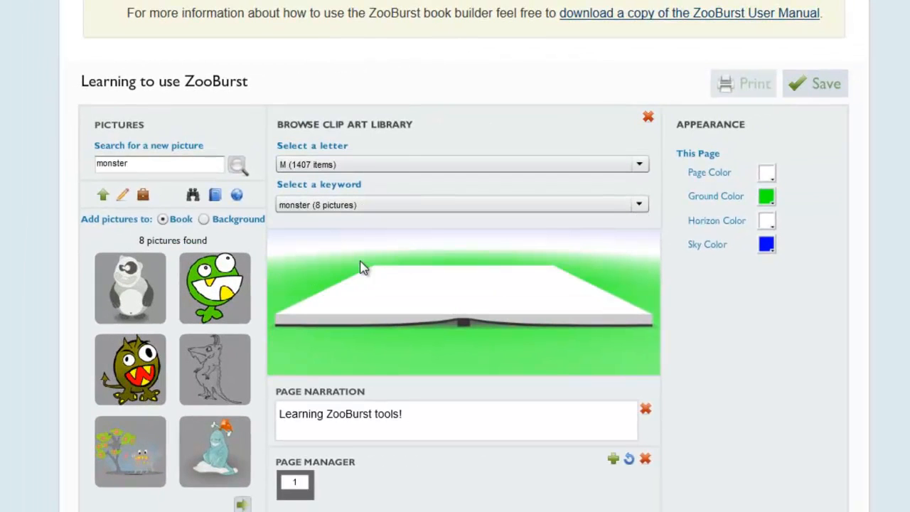
{"action": "left_click", "coordinate": [242, 505]}
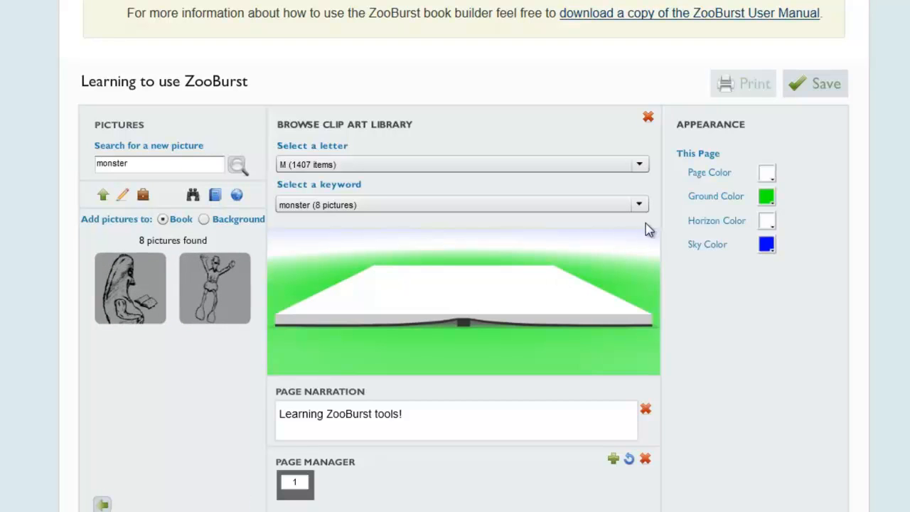
- Switch the clip art keyword to "monsters", add the blue monster to the book, and close the library
{"action": "left_click", "coordinate": [639, 207]}
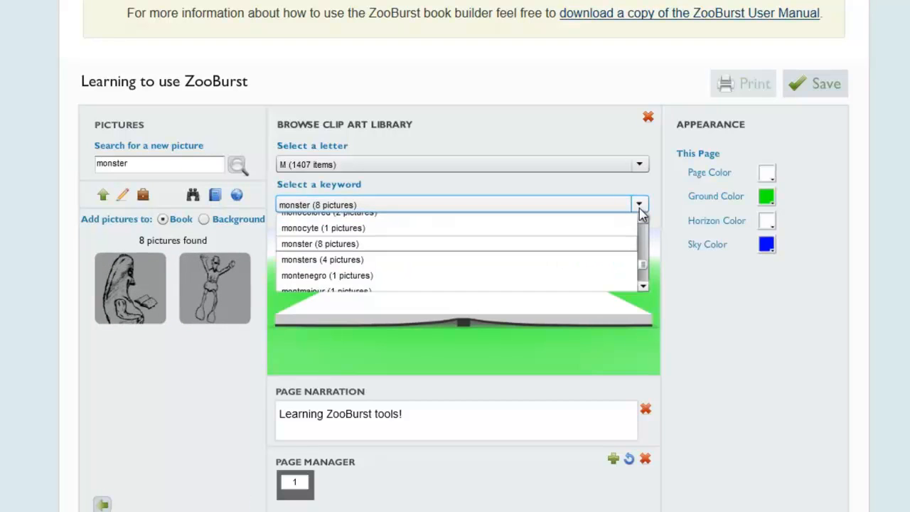
{"action": "left_click", "coordinate": [585, 262]}
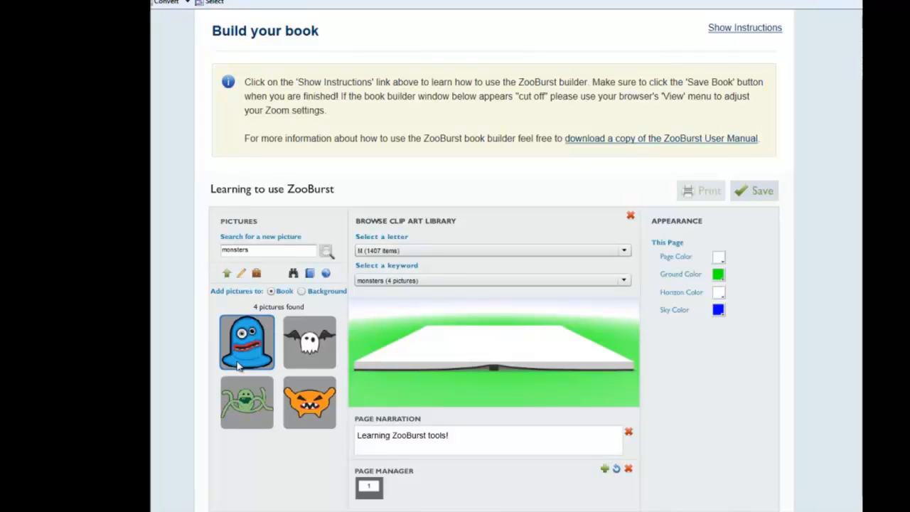
{"action": "left_click", "coordinate": [240, 349]}
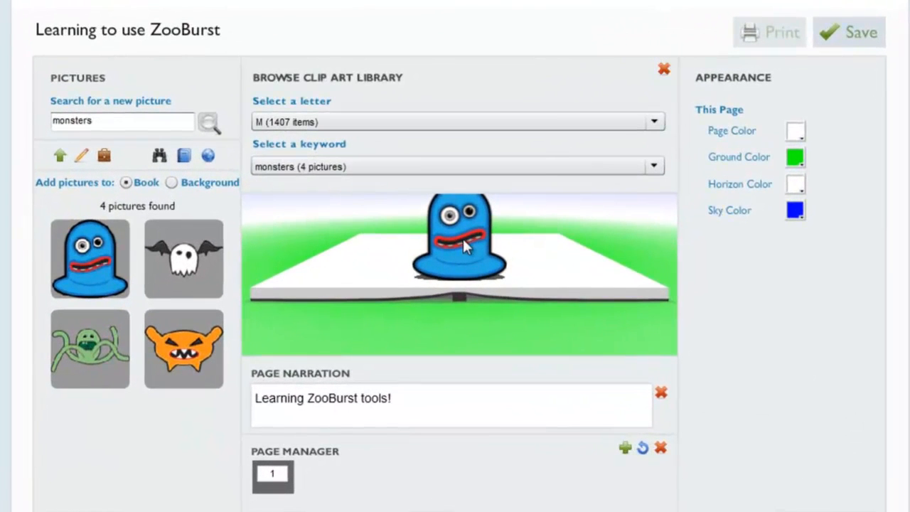
{"action": "left_click", "coordinate": [664, 71]}
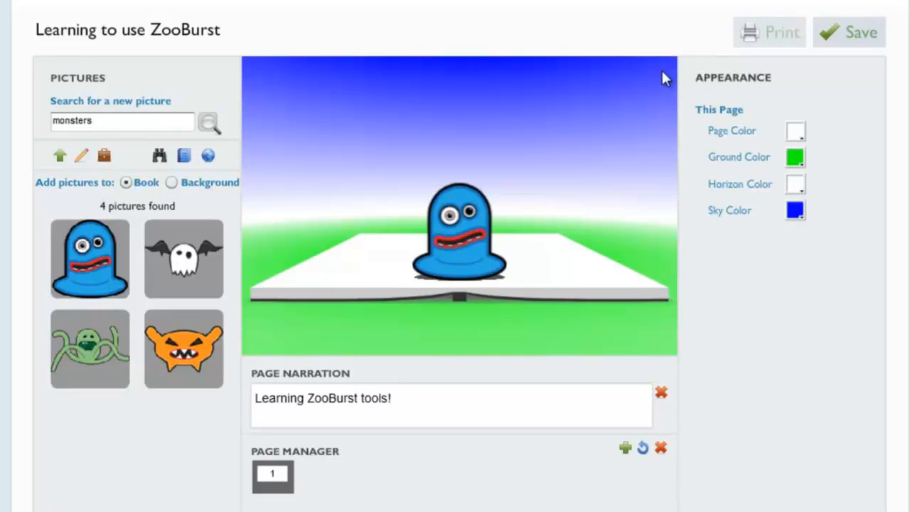
- Enlarge the blue monster on the page and rotate it slightly to one side
{"action": "left_click", "coordinate": [463, 240]}
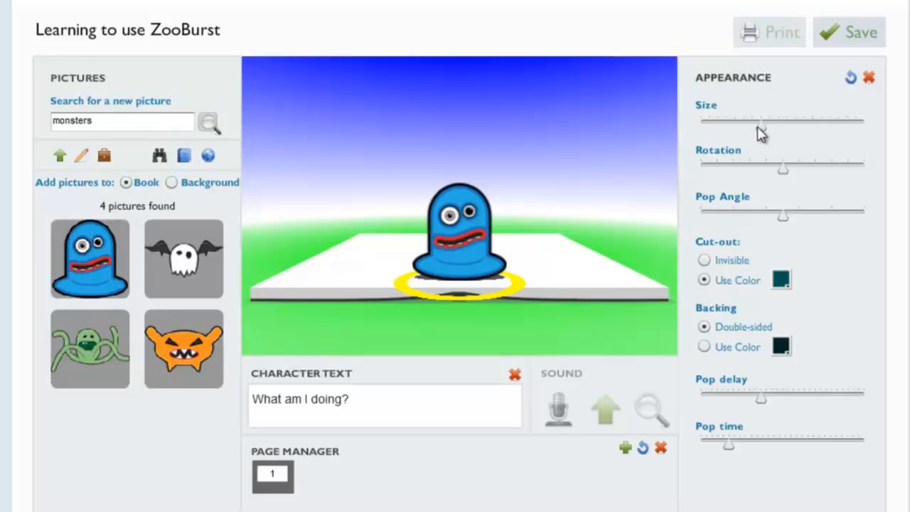
{"action": "left_click_drag", "start_coordinate": [763, 128], "coordinate": [789, 133]}
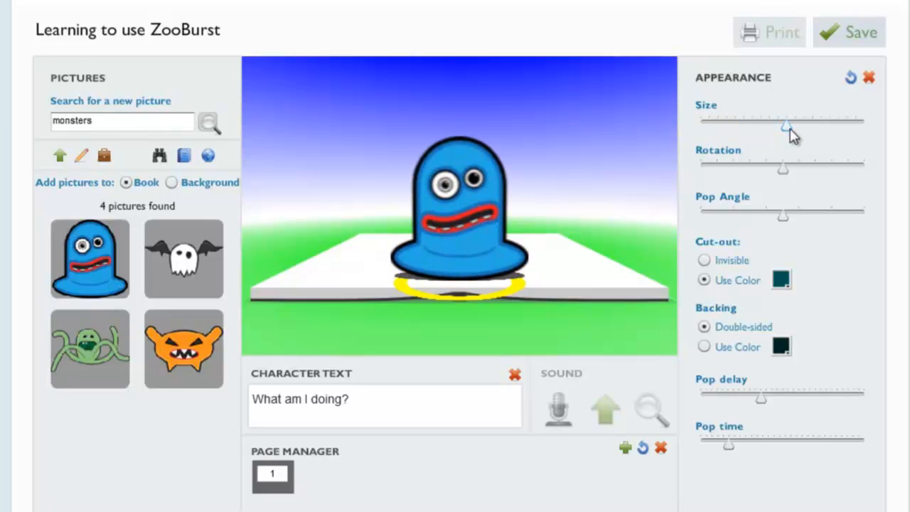
{"action": "left_click_drag", "start_coordinate": [785, 176], "coordinate": [761, 183]}
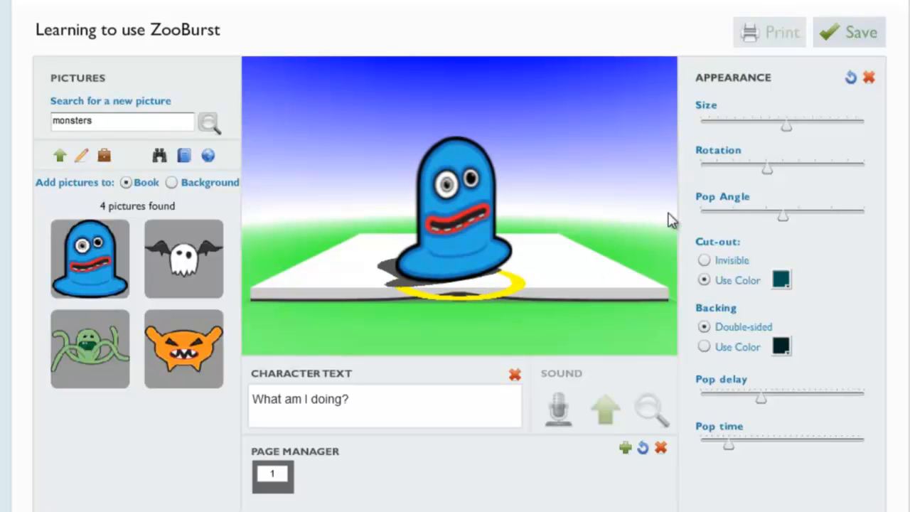
{"action": "mouse_move", "coordinate": [771, 175]}
{"action": "left_mouse_down"}
{"action": "mouse_move", "coordinate": [795, 177]}
{"action": "mouse_move", "coordinate": [770, 178]}
{"action": "left_mouse_up"}
{"action": "mouse_move", "coordinate": [783, 217]}
{"action": "left_mouse_down"}
{"action": "mouse_move", "coordinate": [732, 227]}
{"action": "mouse_move", "coordinate": [803, 224]}
{"action": "mouse_move", "coordinate": [773, 231]}
{"action": "mouse_move", "coordinate": [782, 216]}
{"action": "left_mouse_up"}
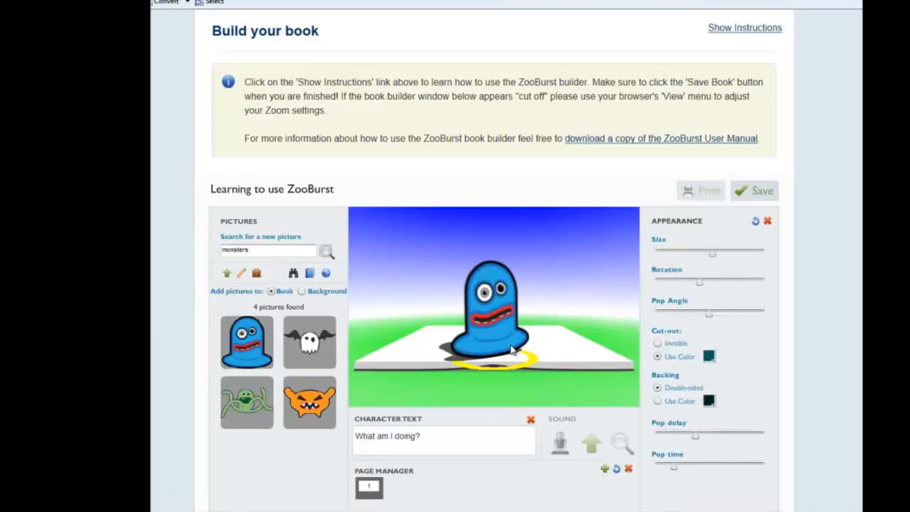
{"action": "mouse_move", "coordinate": [513, 349]}
{"action": "left_mouse_down"}
{"action": "mouse_move", "coordinate": [515, 307]}
{"action": "mouse_move", "coordinate": [498, 358]}
{"action": "left_mouse_up"}
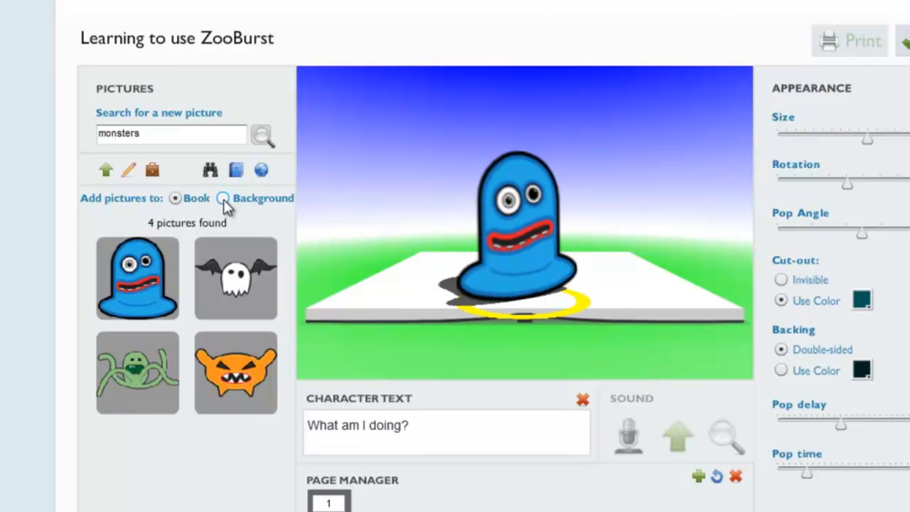
- Add the winged ghost as a background picture and place it in the sky to the right of the monster
{"action": "left_click", "coordinate": [224, 199]}
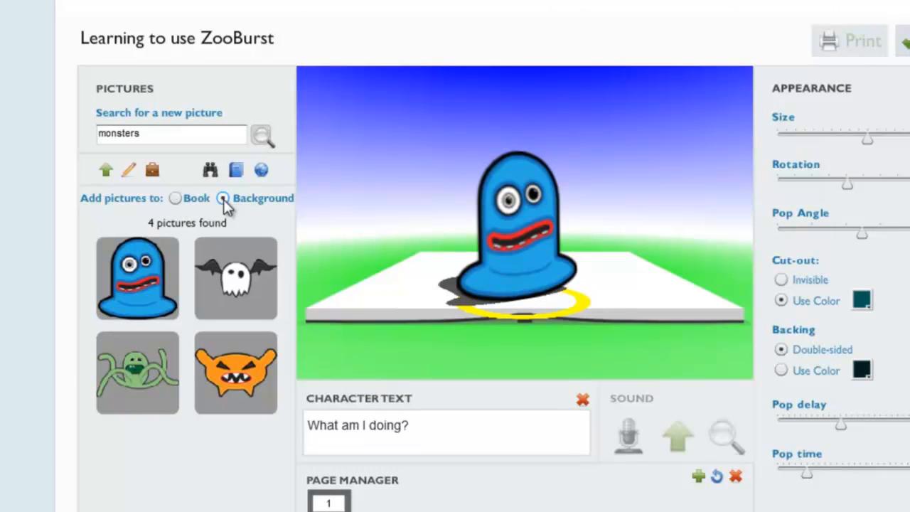
{"action": "left_click", "coordinate": [254, 282]}
{"action": "left_click", "coordinate": [598, 203]}
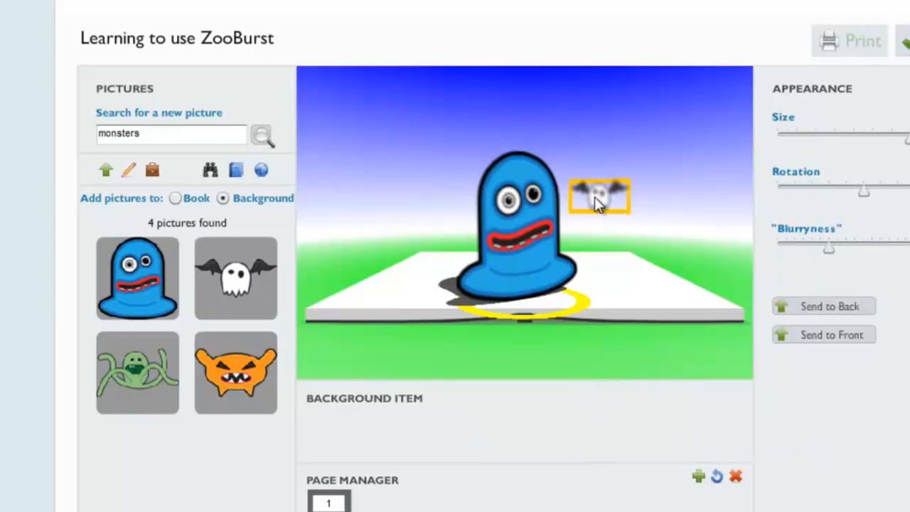
{"action": "left_click_drag", "start_coordinate": [597, 201], "coordinate": [648, 160]}
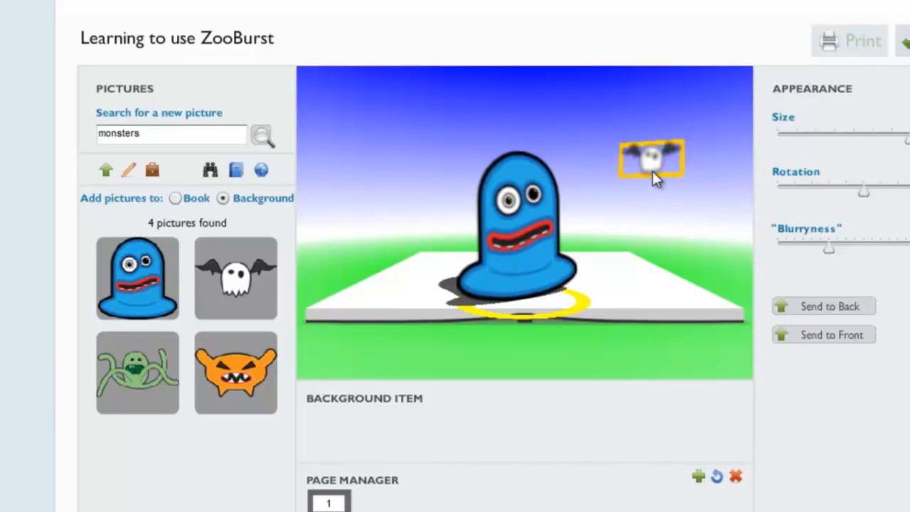
- Move the blue monster farther back on the page and rotate it to face straight forward
{"action": "left_click", "coordinate": [533, 298]}
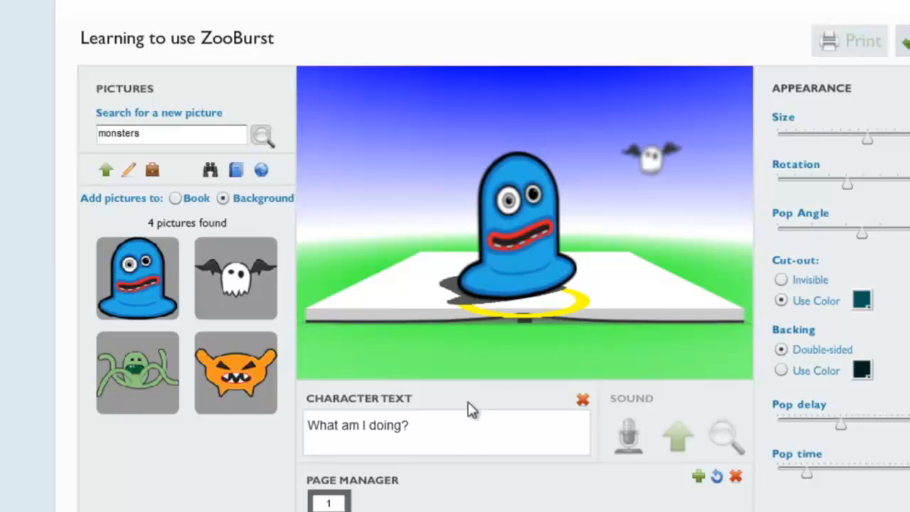
{"action": "left_click_drag", "start_coordinate": [493, 294], "coordinate": [478, 277]}
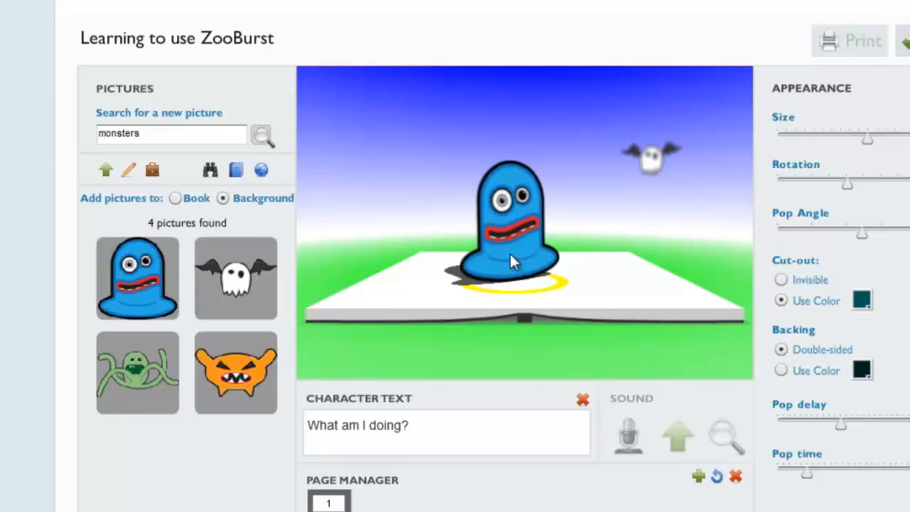
{"action": "left_click_drag", "start_coordinate": [545, 261], "coordinate": [546, 269]}
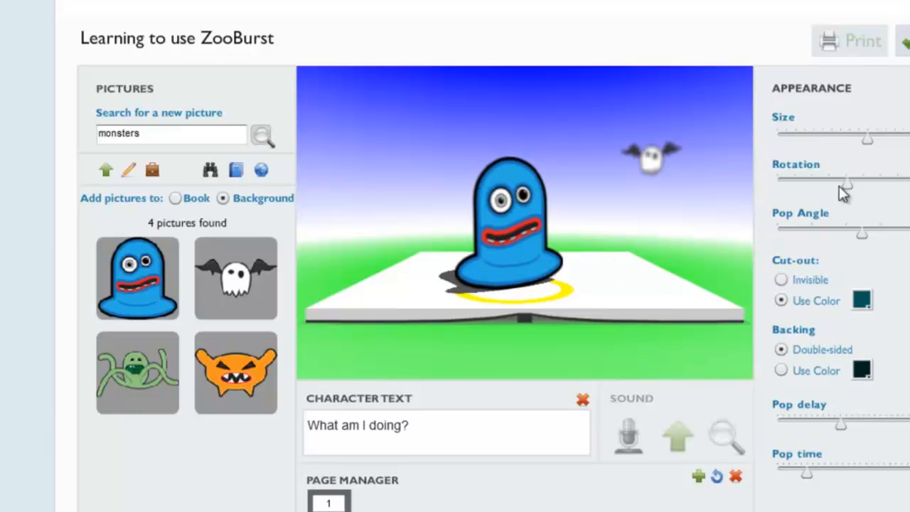
{"action": "left_click_drag", "start_coordinate": [849, 186], "coordinate": [874, 193]}
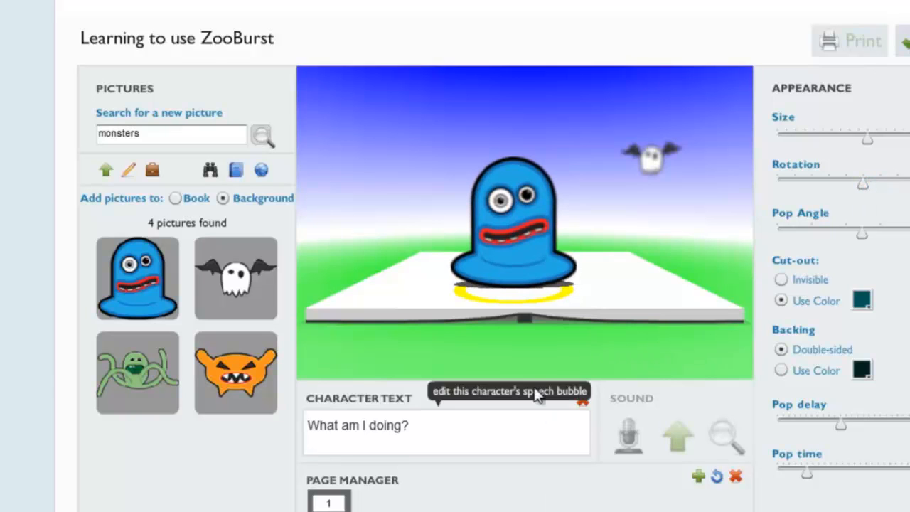
- Replace the blue monster's chat bubble text with "Hello, I'm Mighty Monster!" and accept it
{"action": "left_click", "coordinate": [418, 434]}
{"action": "left_click_drag", "start_coordinate": [435, 165], "coordinate": [311, 160]}
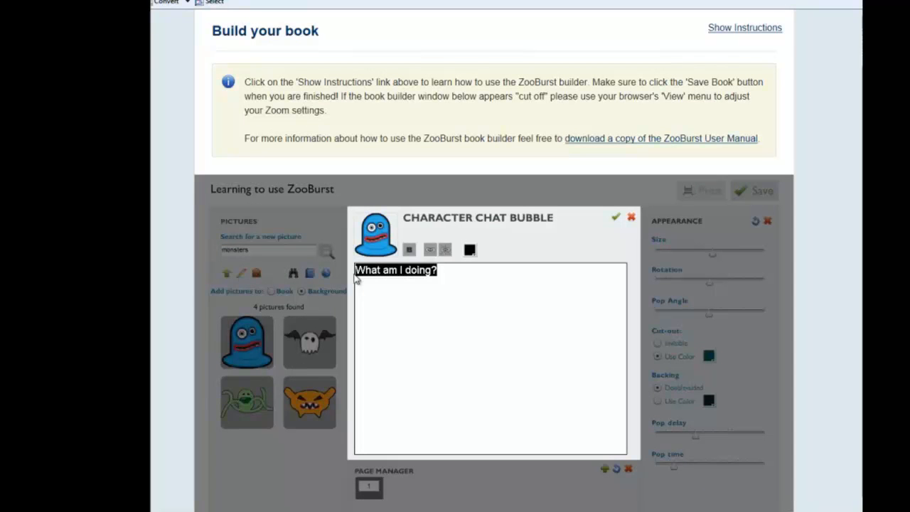
{"action": "key", "text": "BackSpace"}
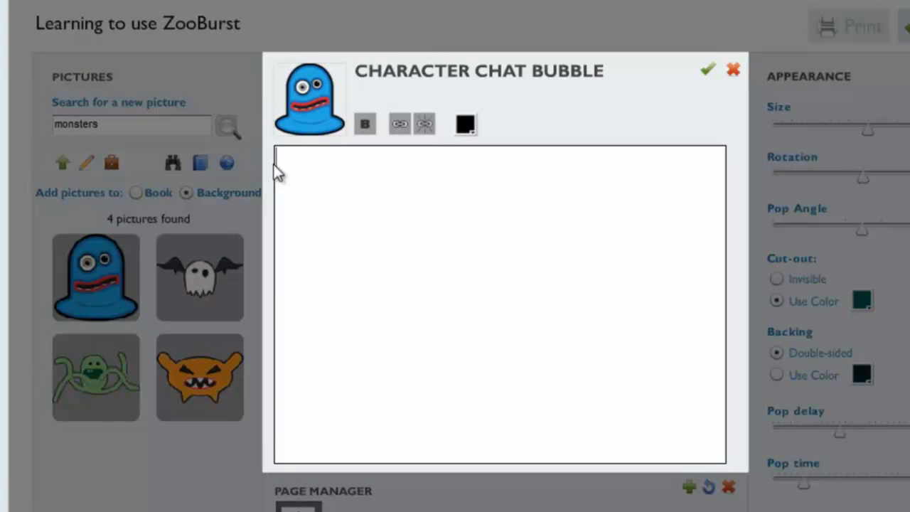
{"action": "type", "text": "Hello, I'm"}
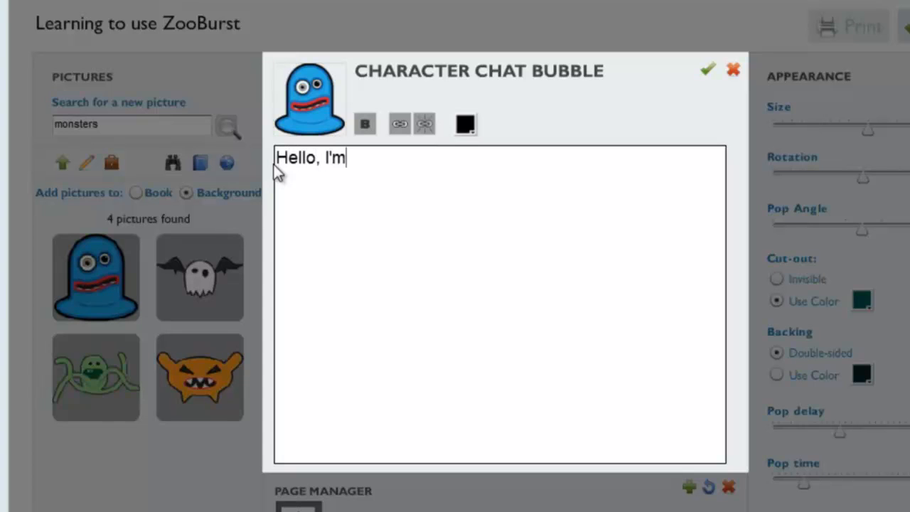
{"action": "type", "text": " Mighty"}
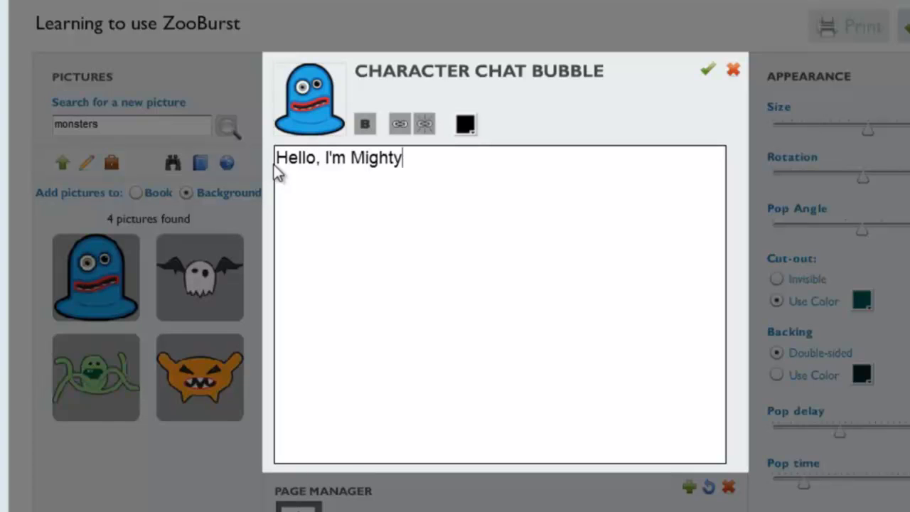
{"action": "type", "text": " Monster"}
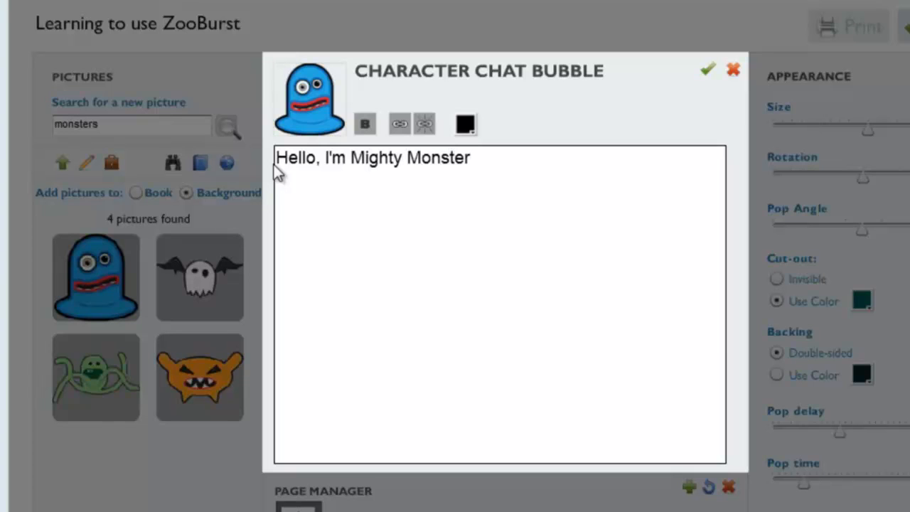
{"action": "type", "text": "!"}
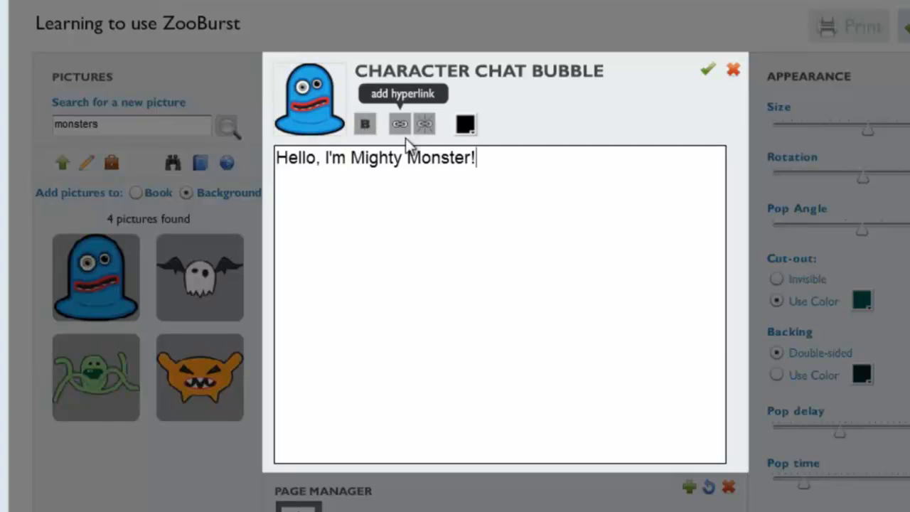
{"action": "left_click", "coordinate": [709, 71]}
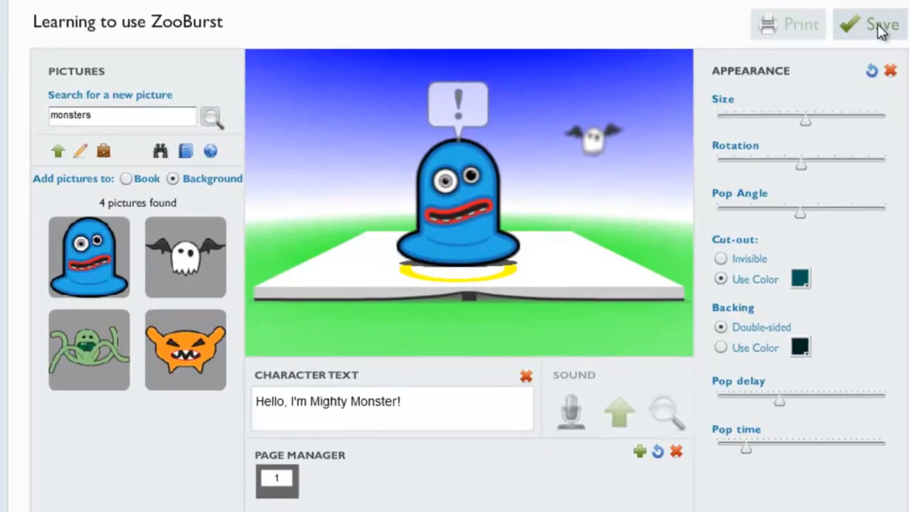
- Save the book and open "Learning to use ZooBurst" for viewing from the book list, refusing the trusted-site request
{"action": "left_click", "coordinate": [881, 27]}
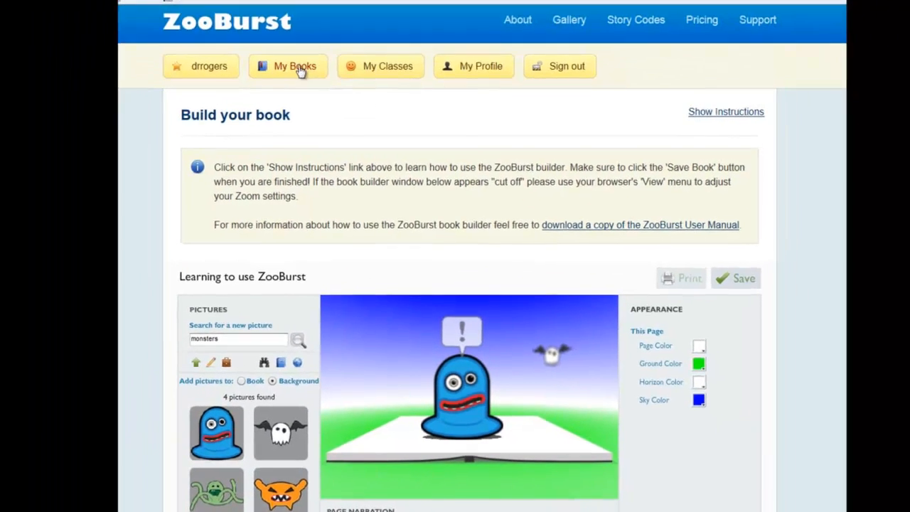
{"action": "left_click", "coordinate": [299, 70]}
{"action": "left_click", "coordinate": [448, 268]}
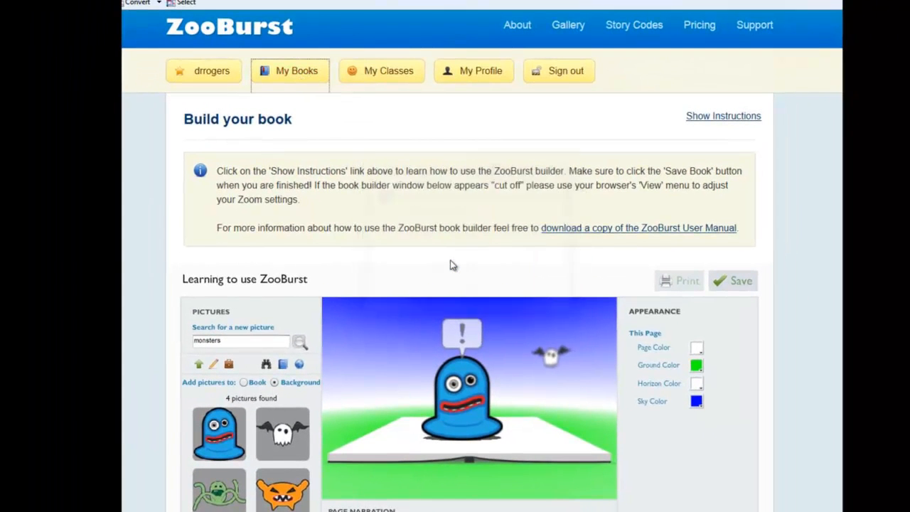
{"action": "left_click", "coordinate": [397, 430]}
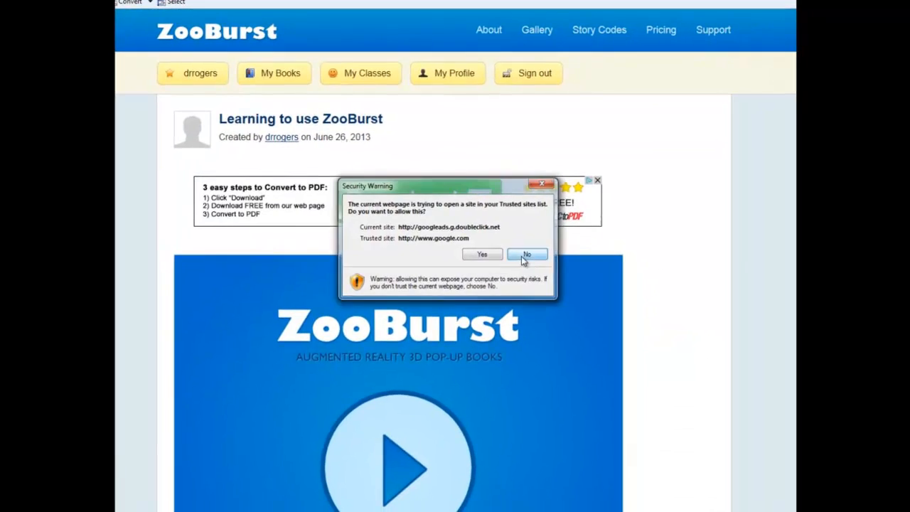
{"action": "left_click", "coordinate": [527, 255]}
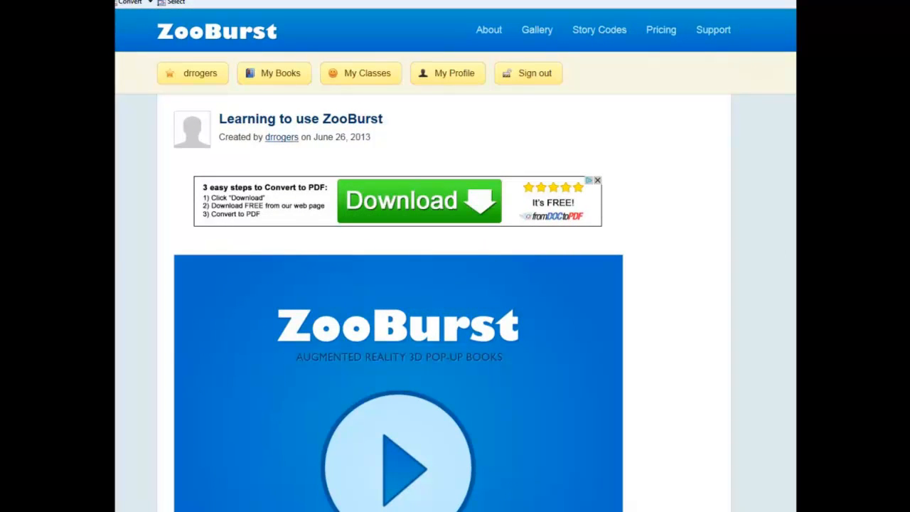
- Play the finished book, read the blue monster's speech bubble, and close it
{"action": "scroll", "coordinate": [760, 249], "scroll_direction": "down", "scroll_amount": 3}
{"action": "left_click", "coordinate": [400, 363]}
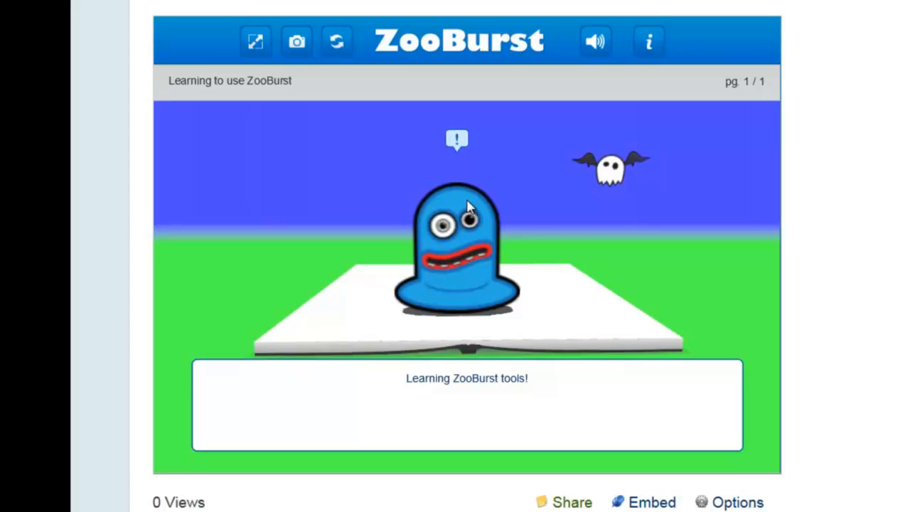
{"action": "left_click", "coordinate": [458, 141]}
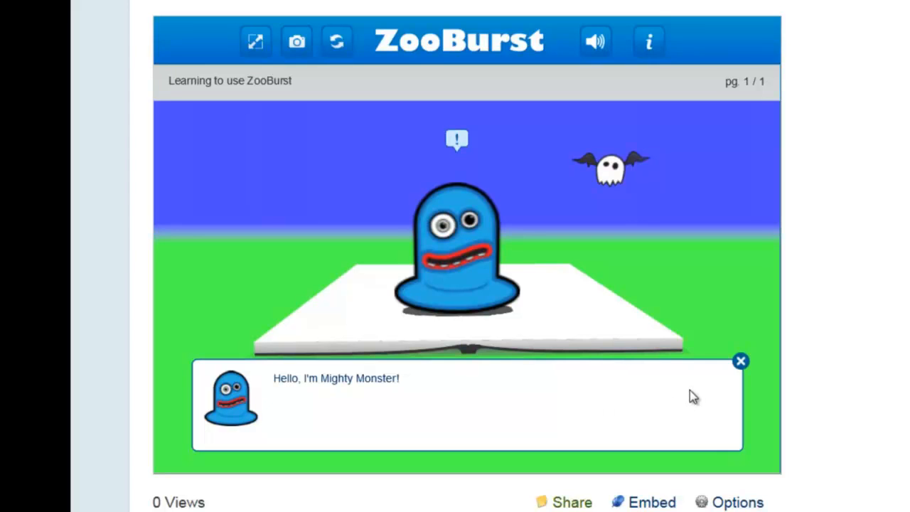
{"action": "left_click", "coordinate": [740, 364]}
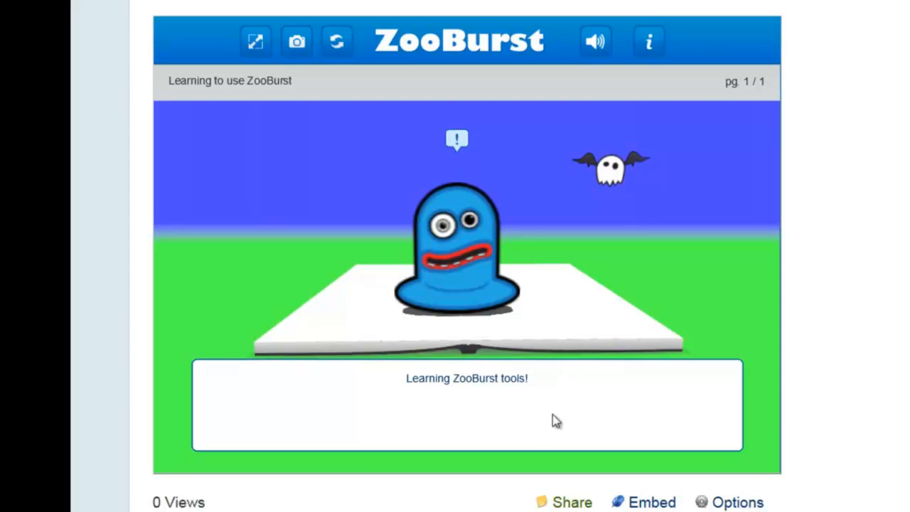